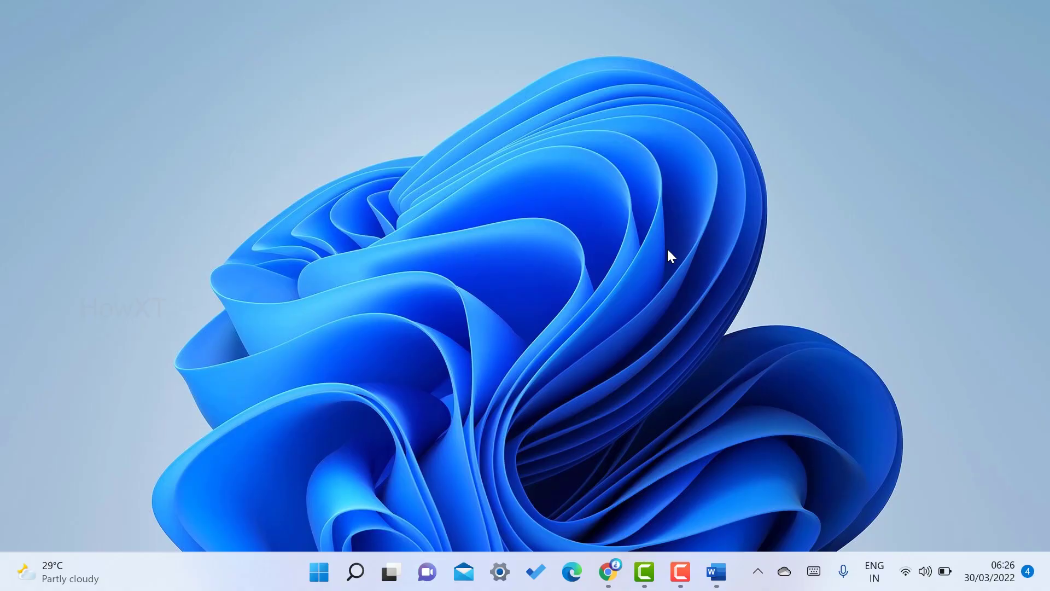
Step: Bring up the Word window showing the file-sample_100kB (2) document
{"action": "left_click", "coordinate": [718, 575]}
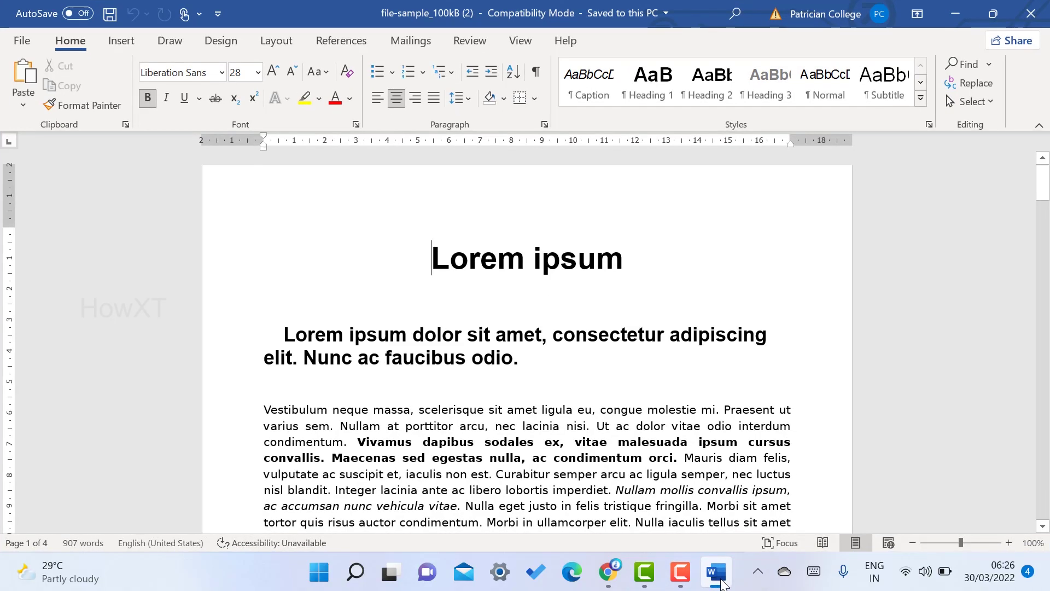
{"action": "scroll", "coordinate": [506, 359], "scroll_direction": "down", "scroll_amount": 5}
{"action": "scroll", "coordinate": [506, 360], "scroll_direction": "down", "scroll_amount": 5}
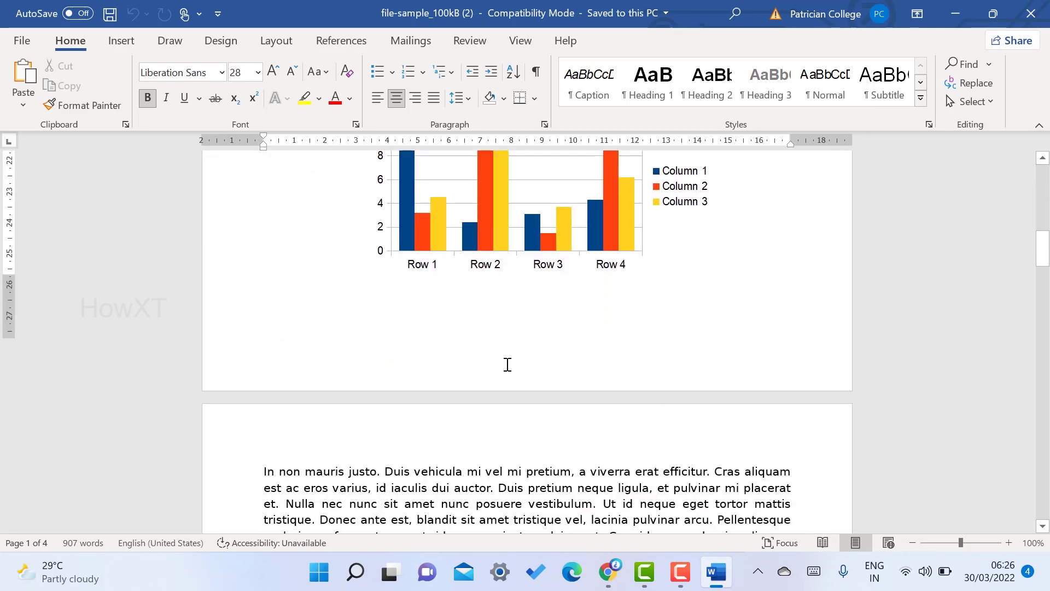
{"action": "scroll", "coordinate": [507, 365], "scroll_direction": "down", "scroll_amount": 5}
{"action": "scroll", "coordinate": [507, 365], "scroll_direction": "down", "scroll_amount": 5}
{"action": "scroll", "coordinate": [508, 365], "scroll_direction": "down", "scroll_amount": 5}
{"action": "scroll", "coordinate": [507, 365], "scroll_direction": "down", "scroll_amount": 5}
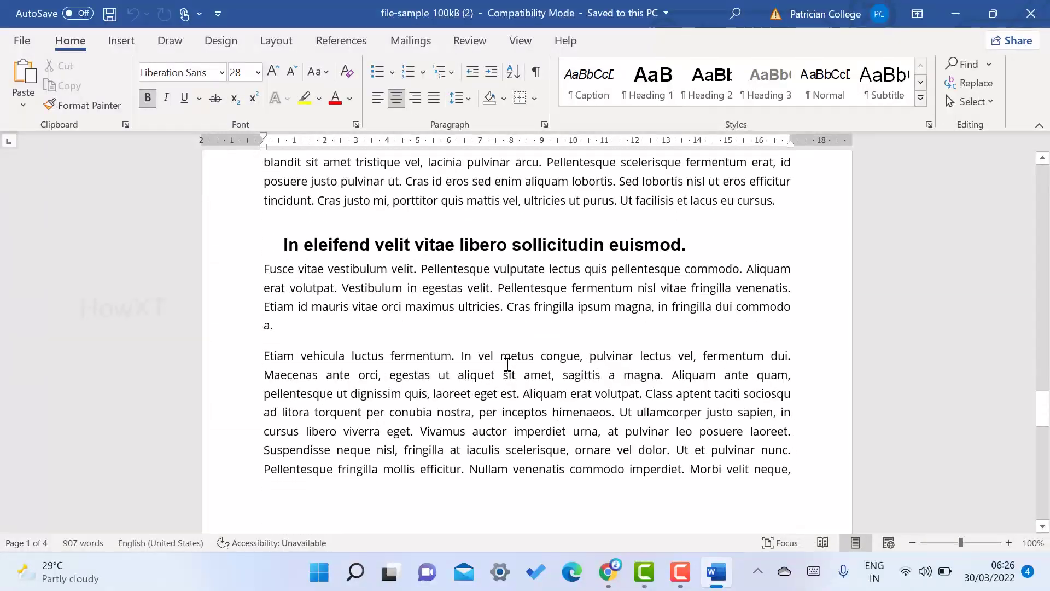
{"action": "scroll", "coordinate": [507, 366], "scroll_direction": "down", "scroll_amount": 5}
{"action": "scroll", "coordinate": [507, 366], "scroll_direction": "down", "scroll_amount": 5}
{"action": "scroll", "coordinate": [506, 366], "scroll_direction": "down", "scroll_amount": 5}
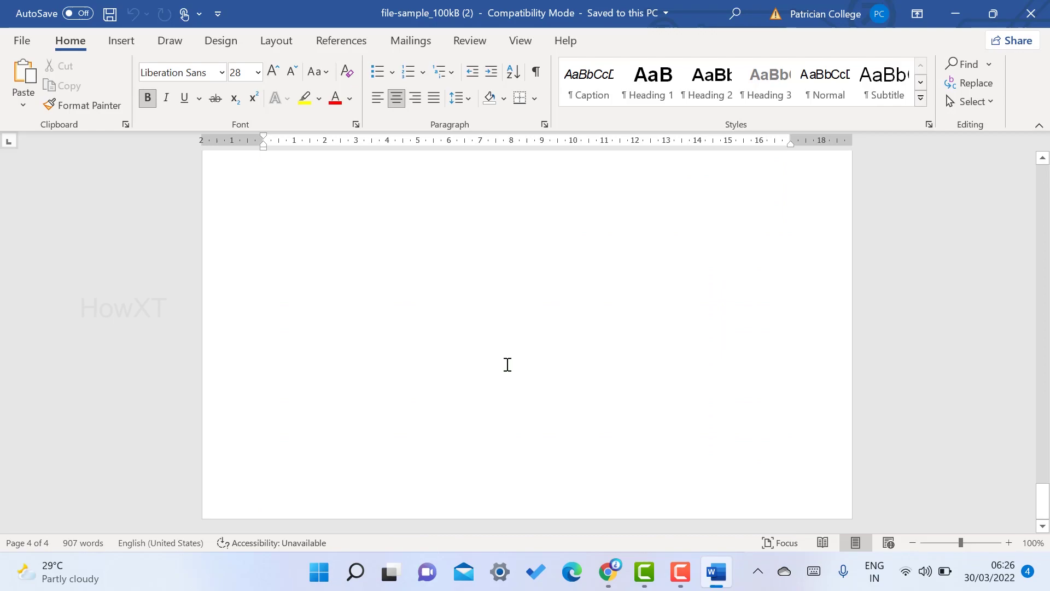
{"action": "scroll", "coordinate": [506, 368], "scroll_direction": "up", "scroll_amount": 8}
{"action": "scroll", "coordinate": [507, 368], "scroll_direction": "up", "scroll_amount": 5}
{"action": "scroll", "coordinate": [506, 367], "scroll_direction": "up", "scroll_amount": 5}
{"action": "scroll", "coordinate": [506, 364], "scroll_direction": "up", "scroll_amount": 5}
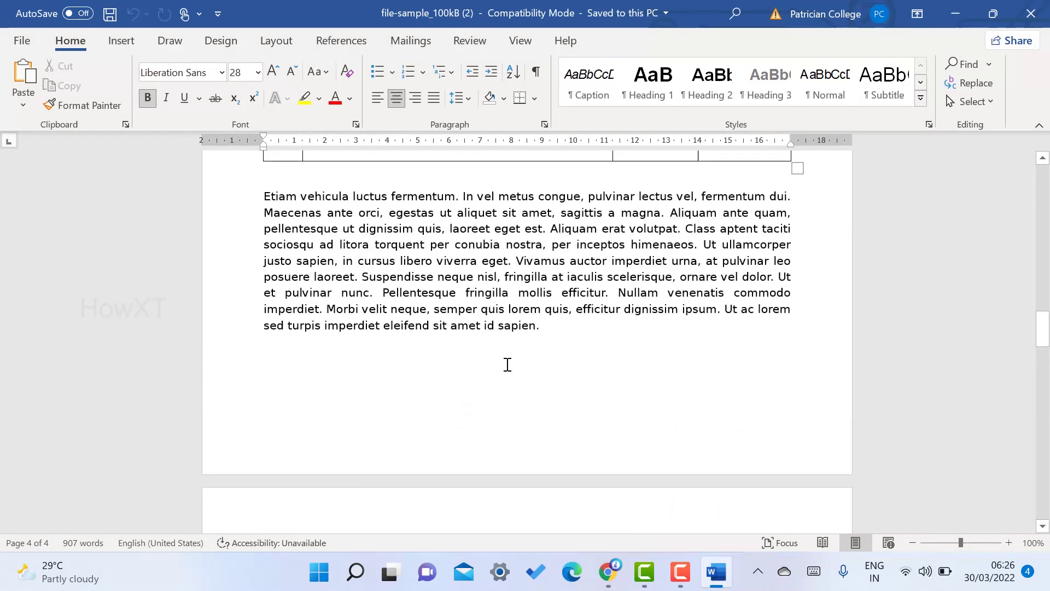
{"action": "scroll", "coordinate": [507, 361], "scroll_direction": "up", "scroll_amount": 5}
{"action": "scroll", "coordinate": [506, 360], "scroll_direction": "up", "scroll_amount": 5}
{"action": "scroll", "coordinate": [506, 361], "scroll_direction": "up", "scroll_amount": 5}
{"action": "scroll", "coordinate": [507, 363], "scroll_direction": "up", "scroll_amount": 5}
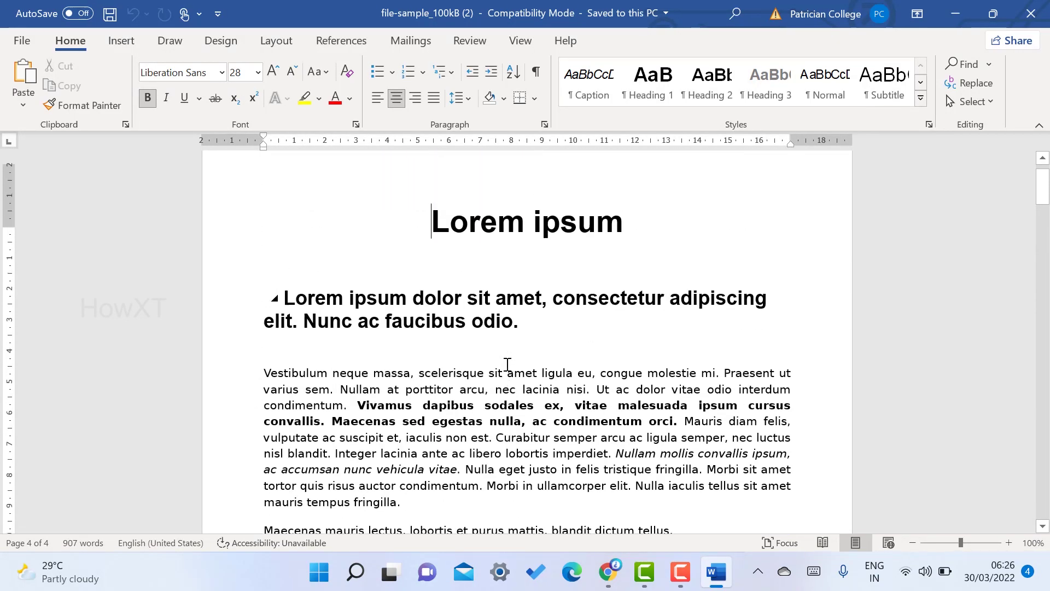
{"action": "scroll", "coordinate": [507, 365], "scroll_direction": "up", "scroll_amount": 3}
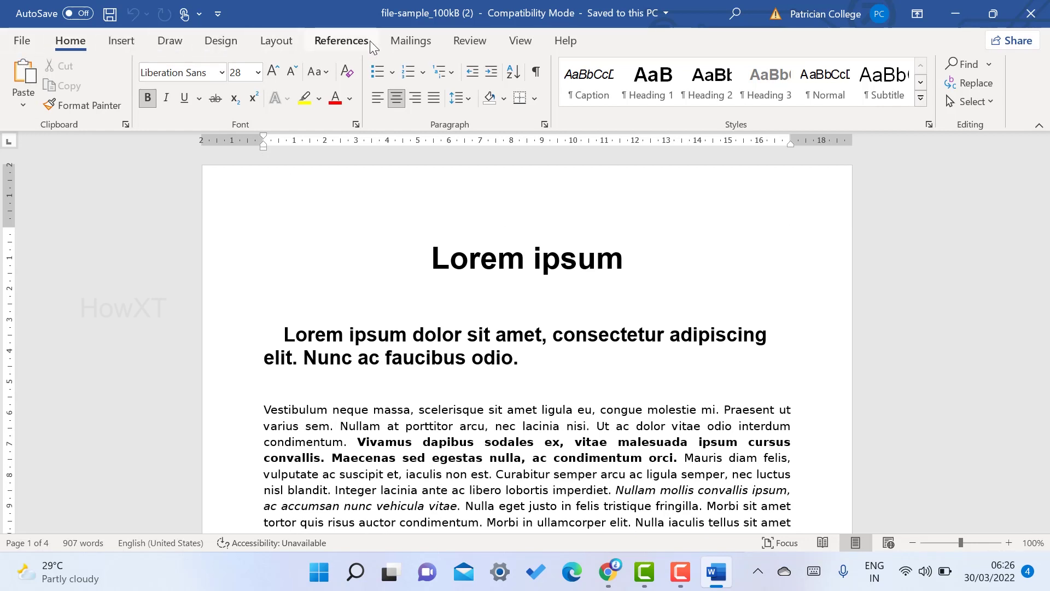
Step: Open Borders and Shading on the Page Border tab from the Design ribbon
{"action": "left_click", "coordinate": [222, 41]}
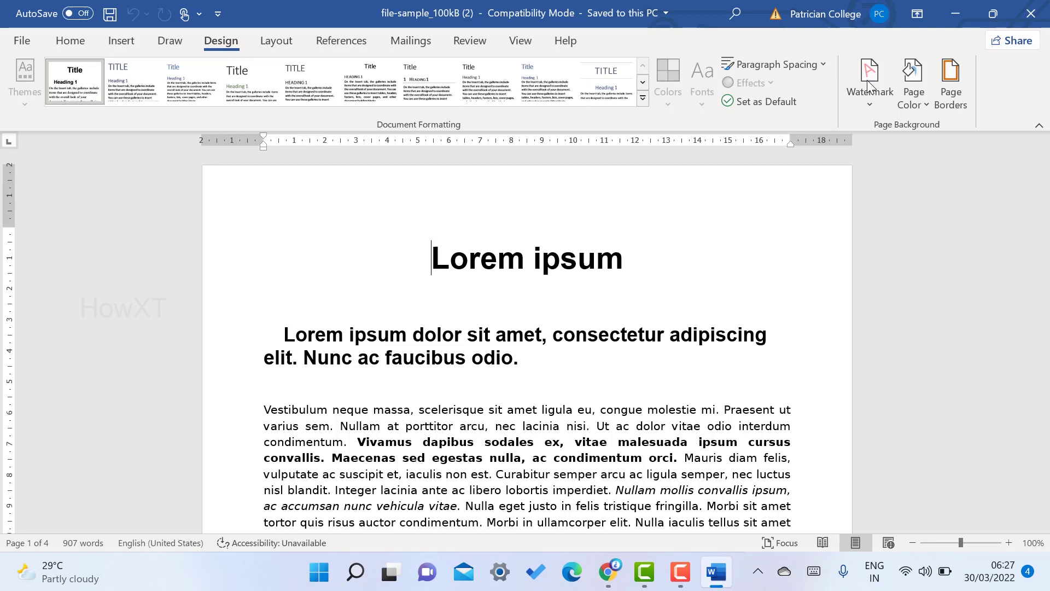
{"action": "left_click", "coordinate": [955, 76]}
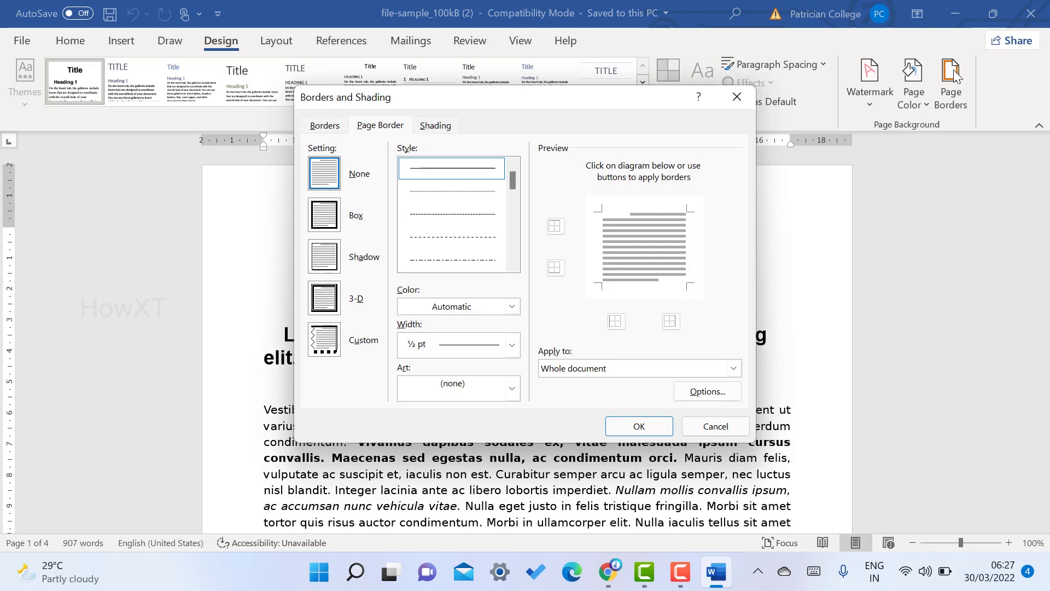
Step: Compare the Box and Shadow page border settings in the preview
{"action": "left_click", "coordinate": [326, 218]}
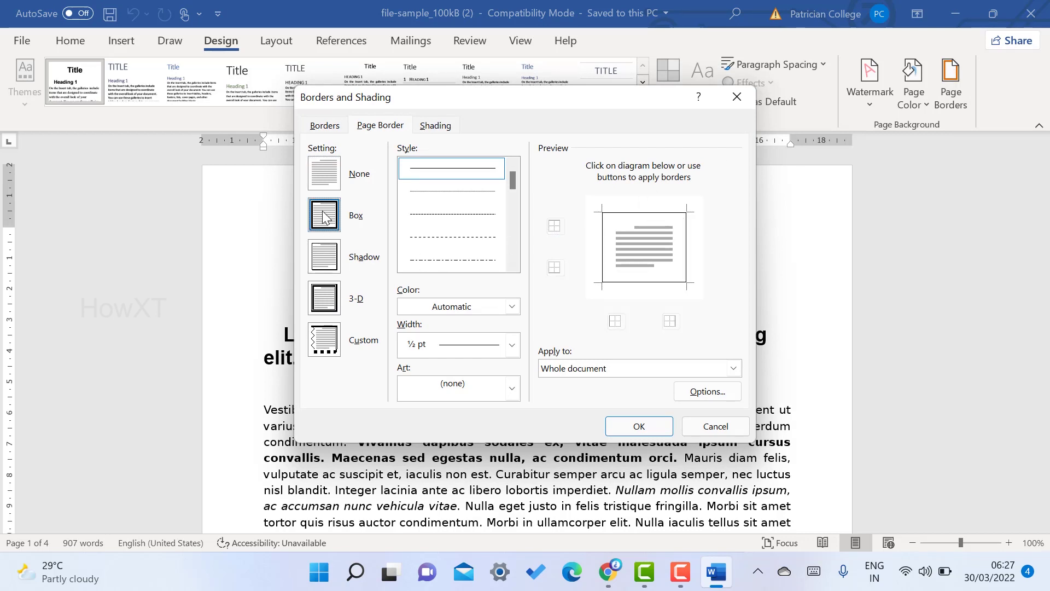
{"action": "left_click", "coordinate": [321, 263]}
{"action": "left_click", "coordinate": [332, 215]}
{"action": "left_click", "coordinate": [321, 267]}
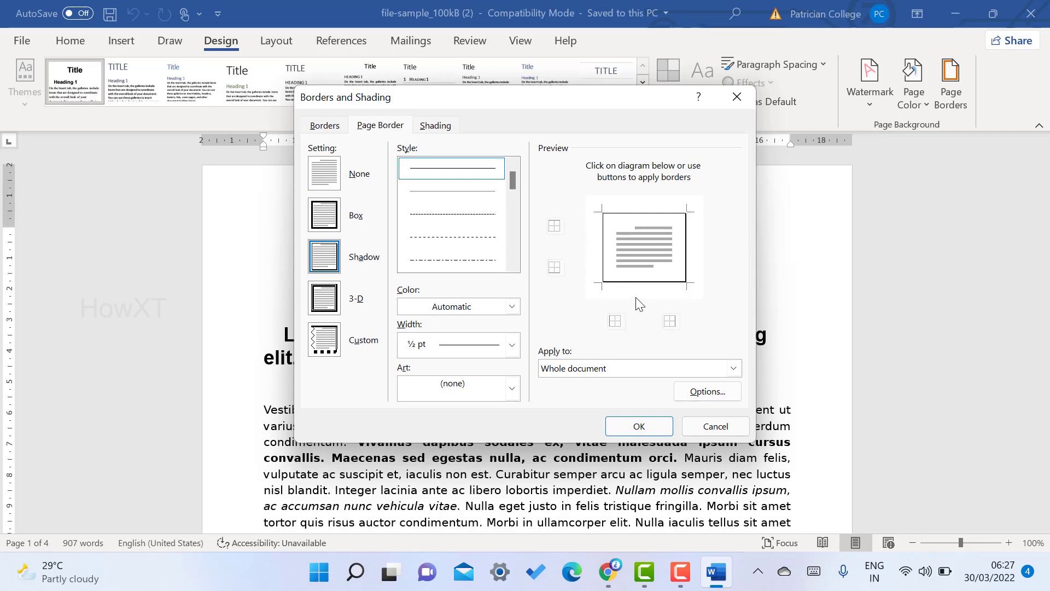
Step: Pick a thin dashed line and try None, Box, Shadow and 3-D, ending on Shadow
{"action": "left_click", "coordinate": [459, 215]}
{"action": "left_click", "coordinate": [319, 179]}
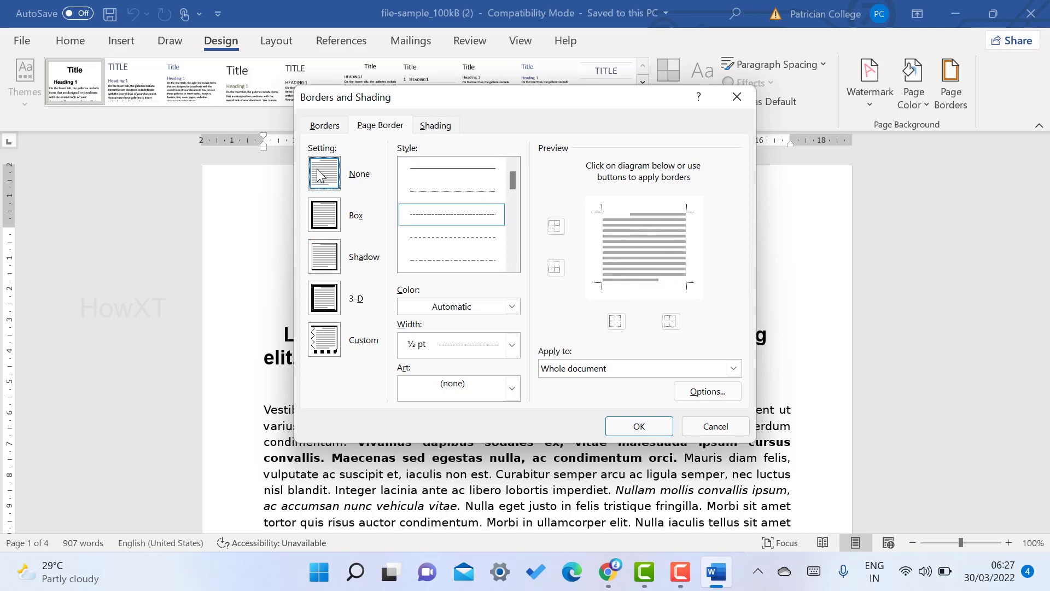
{"action": "left_click", "coordinate": [316, 221]}
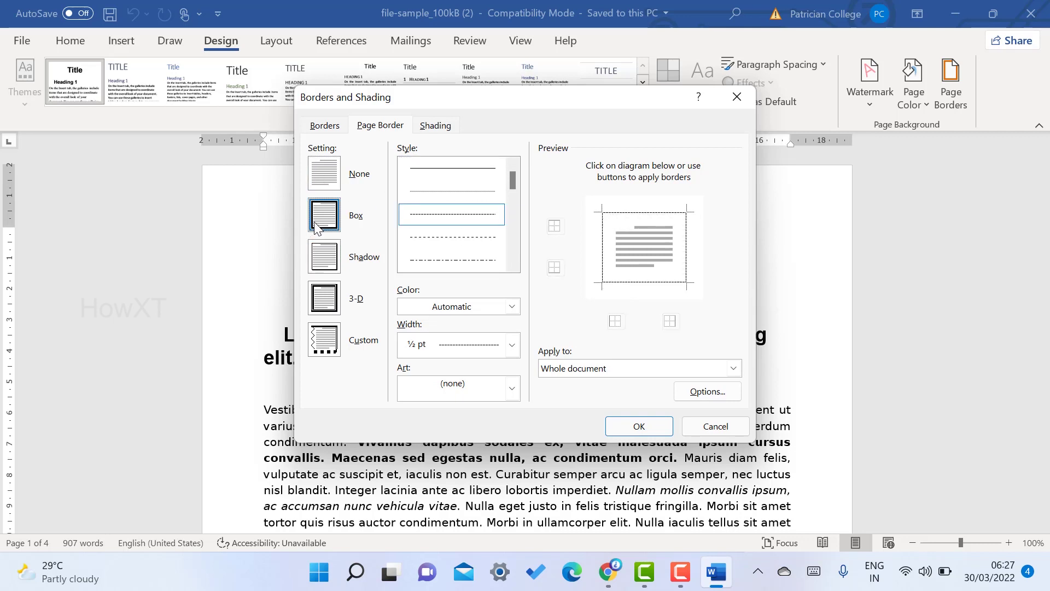
{"action": "left_click", "coordinate": [333, 265]}
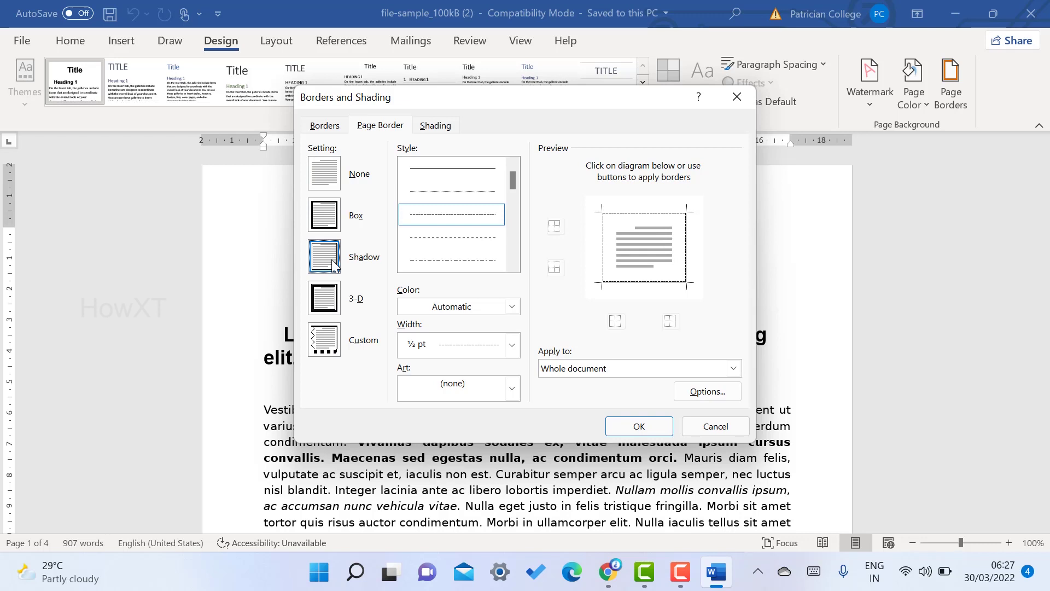
{"action": "left_click", "coordinate": [331, 309]}
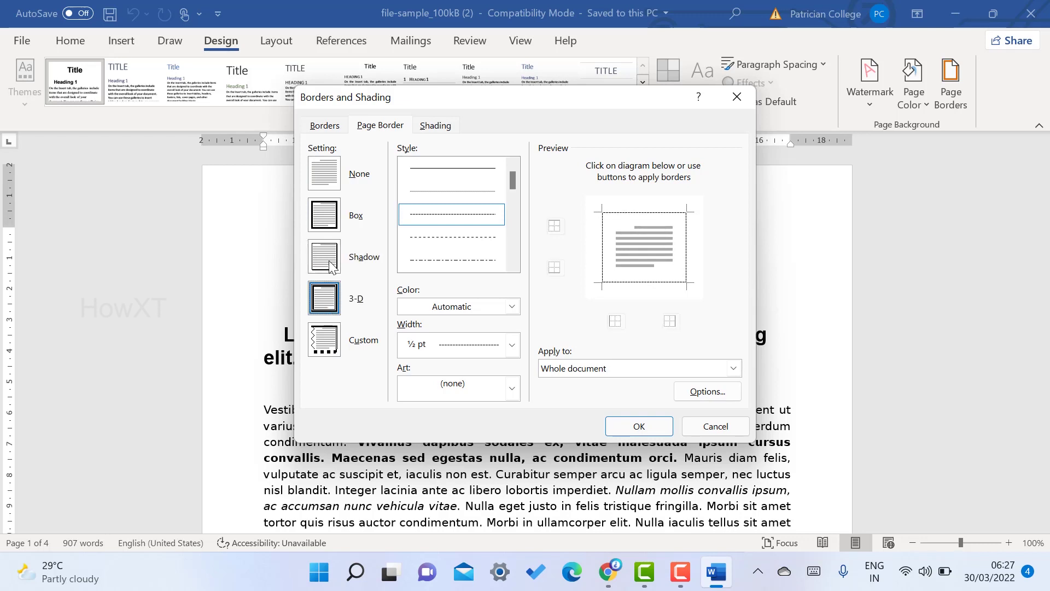
{"action": "left_click", "coordinate": [330, 220]}
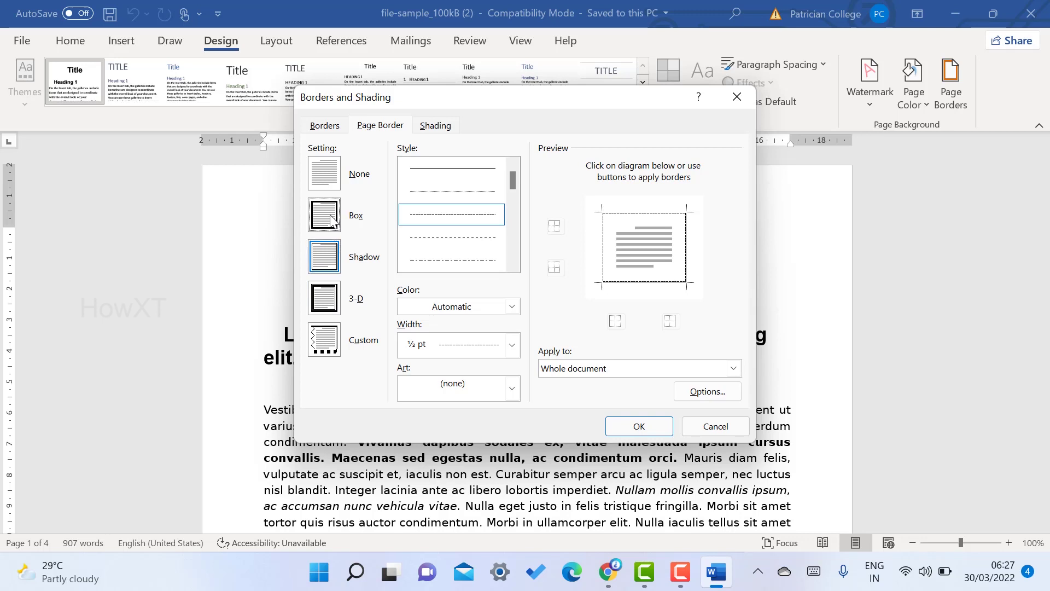
{"action": "left_click", "coordinate": [331, 263]}
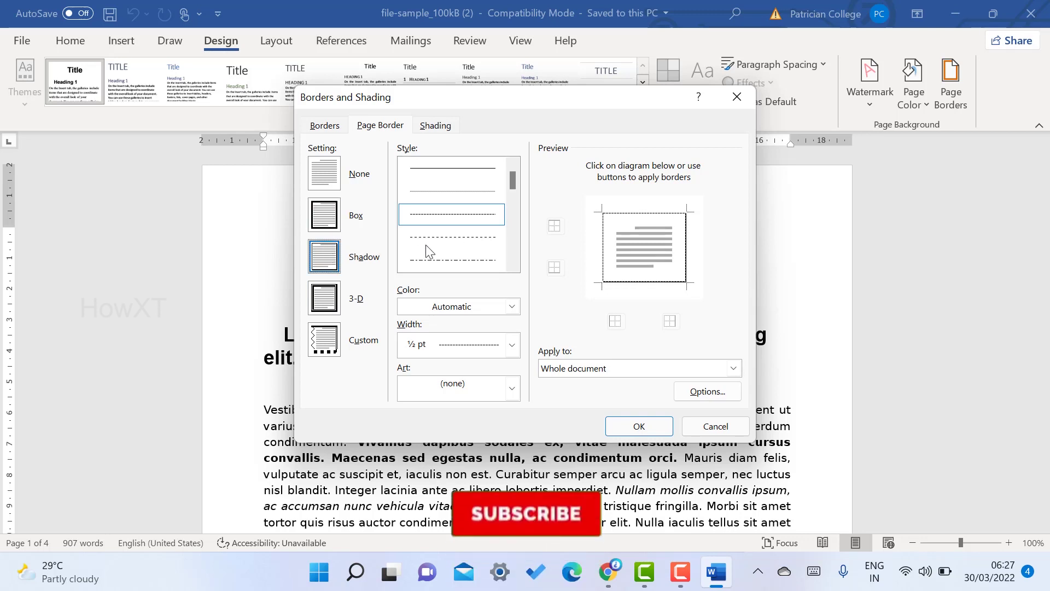
Step: Preview thick solid and wavy line styles, then settle on a thin dash-dot line
{"action": "left_click", "coordinate": [511, 266]}
{"action": "left_click", "coordinate": [452, 260]}
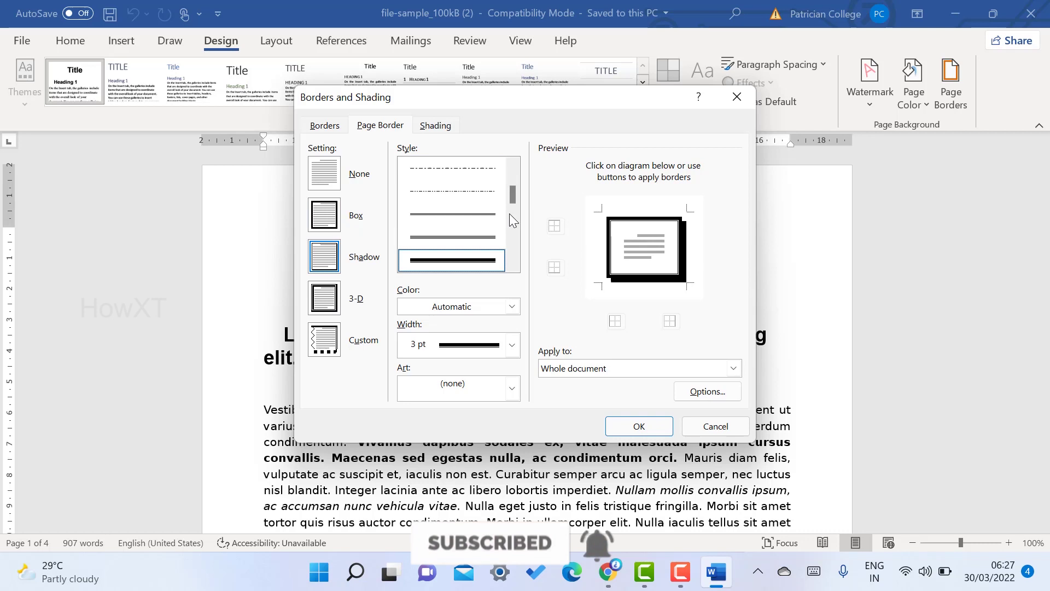
{"action": "left_click_drag", "start_coordinate": [511, 197], "coordinate": [509, 238]}
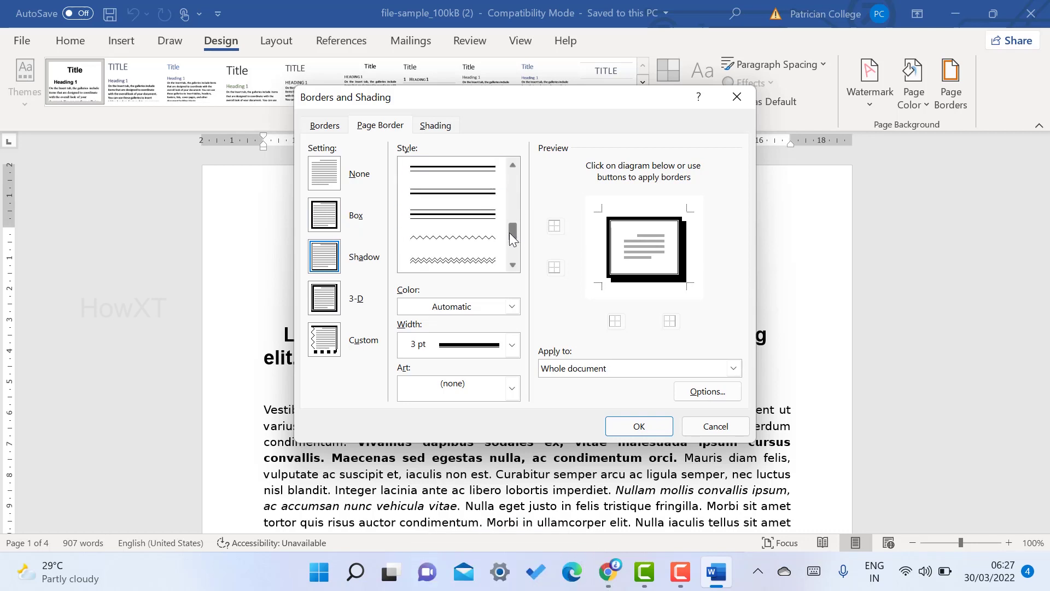
{"action": "left_click", "coordinate": [477, 262]}
{"action": "scroll", "coordinate": [476, 238], "scroll_direction": "up", "scroll_amount": 2}
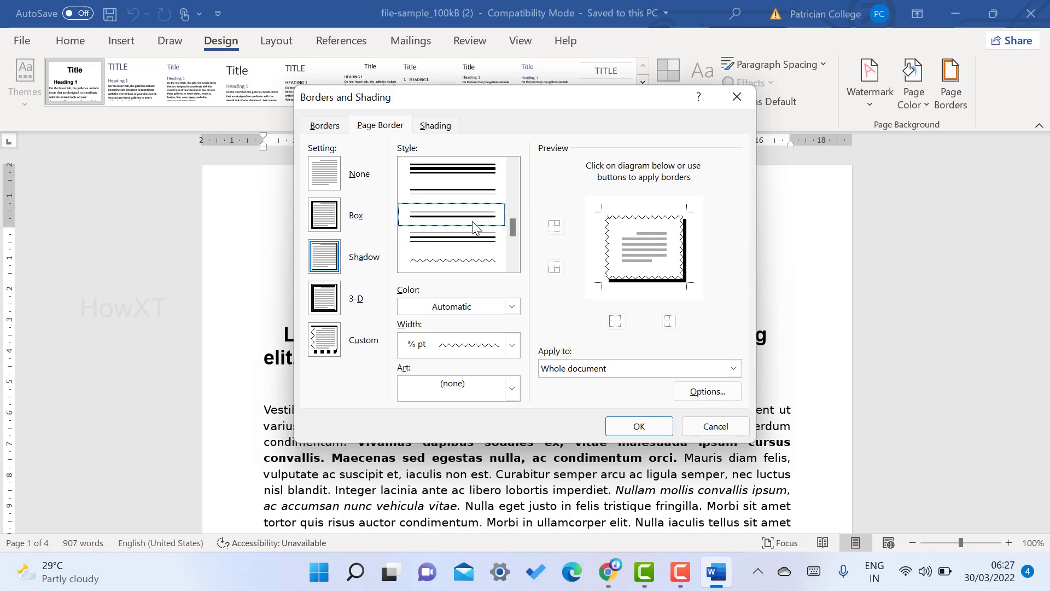
{"action": "scroll", "coordinate": [472, 207], "scroll_direction": "up", "scroll_amount": 2}
{"action": "scroll", "coordinate": [472, 205], "scroll_direction": "up", "scroll_amount": 2}
{"action": "scroll", "coordinate": [470, 204], "scroll_direction": "up", "scroll_amount": 2}
{"action": "scroll", "coordinate": [472, 206], "scroll_direction": "up", "scroll_amount": 3}
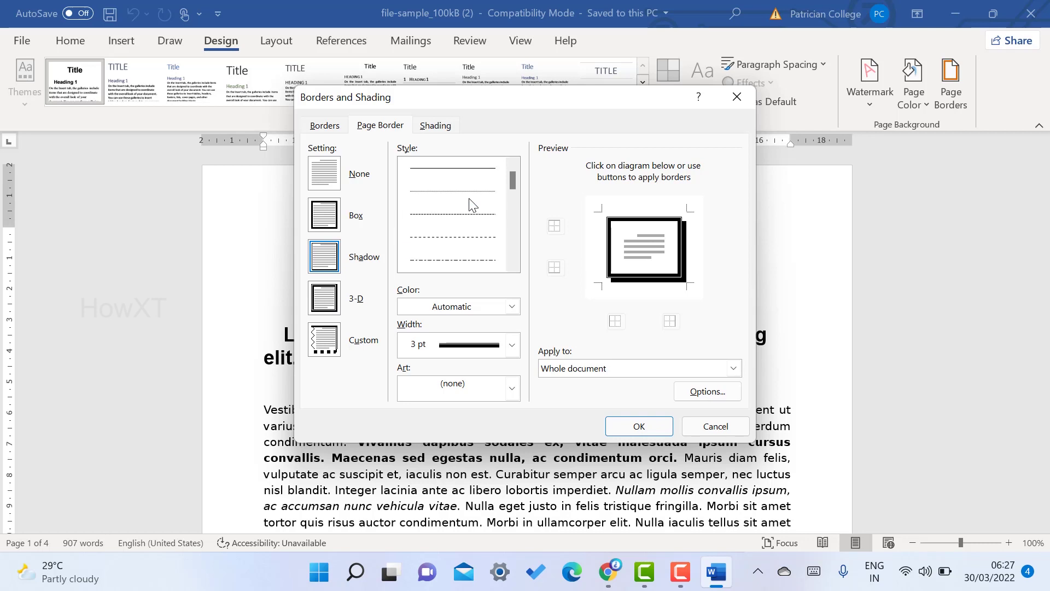
{"action": "left_click", "coordinate": [453, 219]}
{"action": "left_click", "coordinate": [450, 260]}
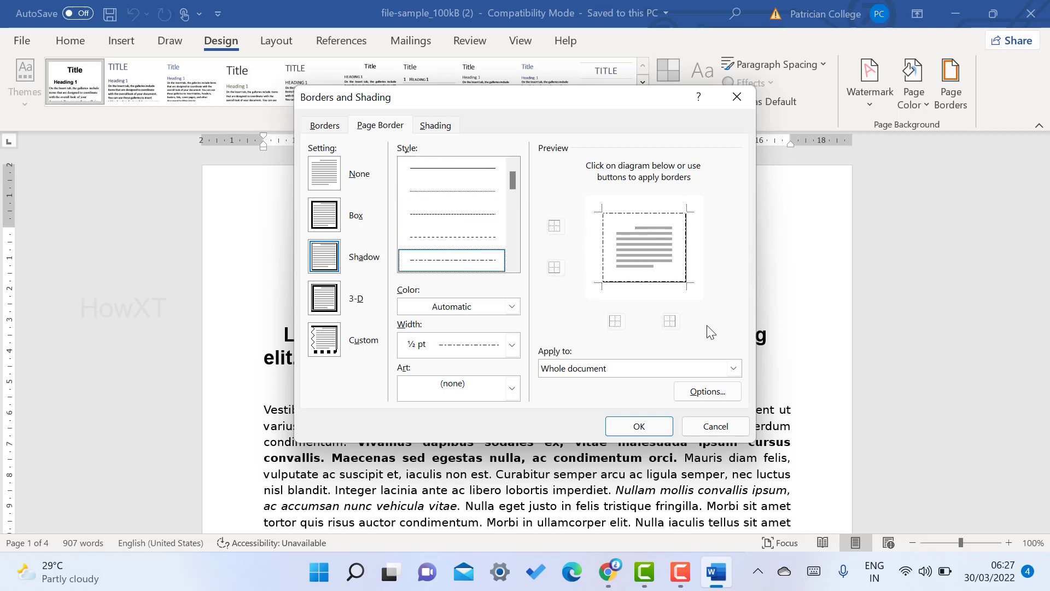
Step: Apply a blue, thick solid, 3 pt shadowed page border
{"action": "left_click", "coordinate": [511, 308]}
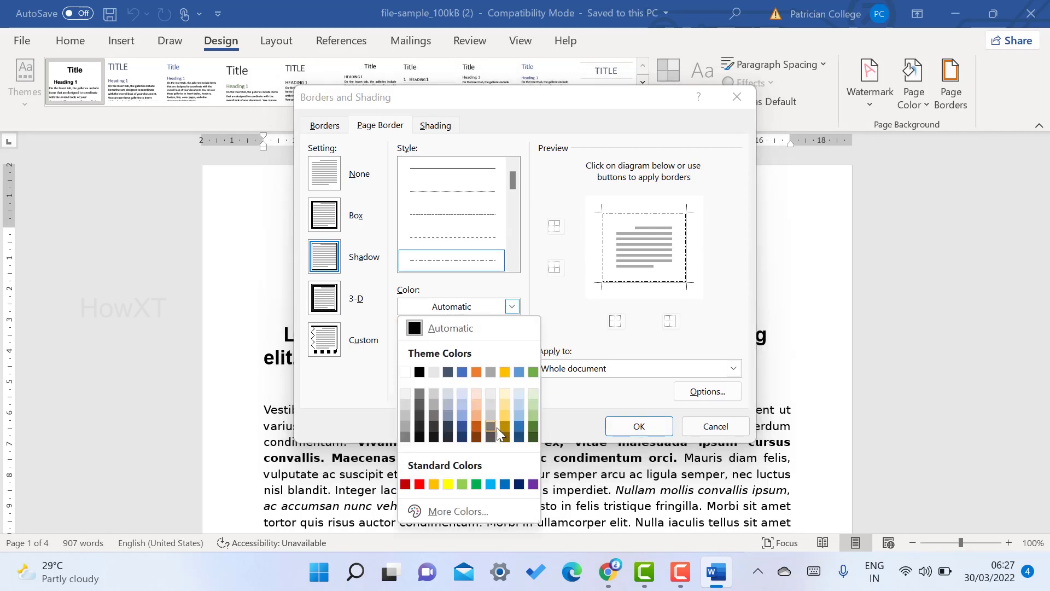
{"action": "left_click", "coordinate": [519, 433]}
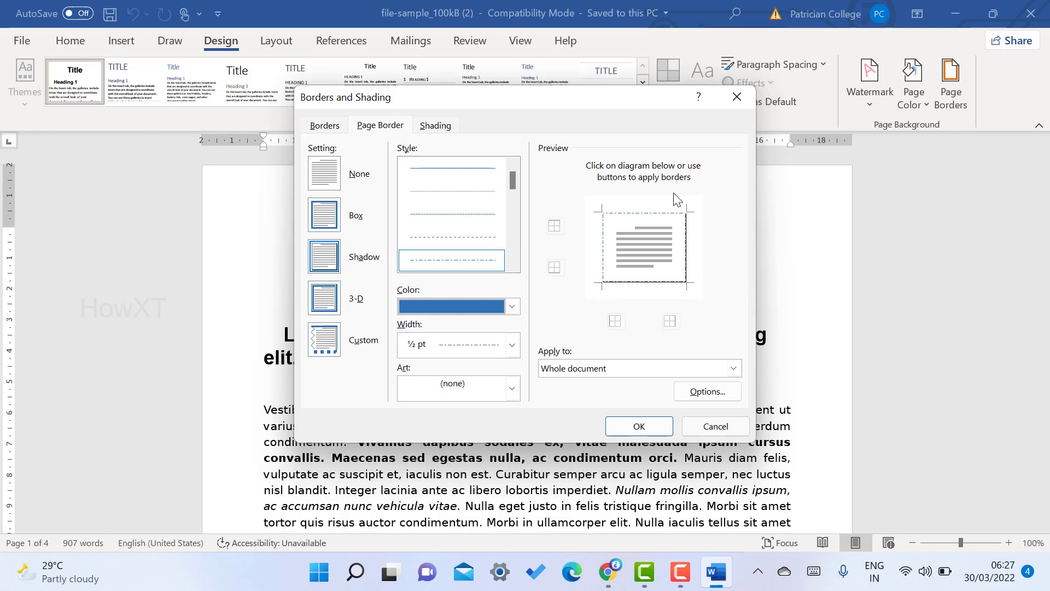
{"action": "scroll", "coordinate": [443, 246], "scroll_direction": "down", "scroll_amount": 2}
{"action": "scroll", "coordinate": [443, 247], "scroll_direction": "down", "scroll_amount": 2}
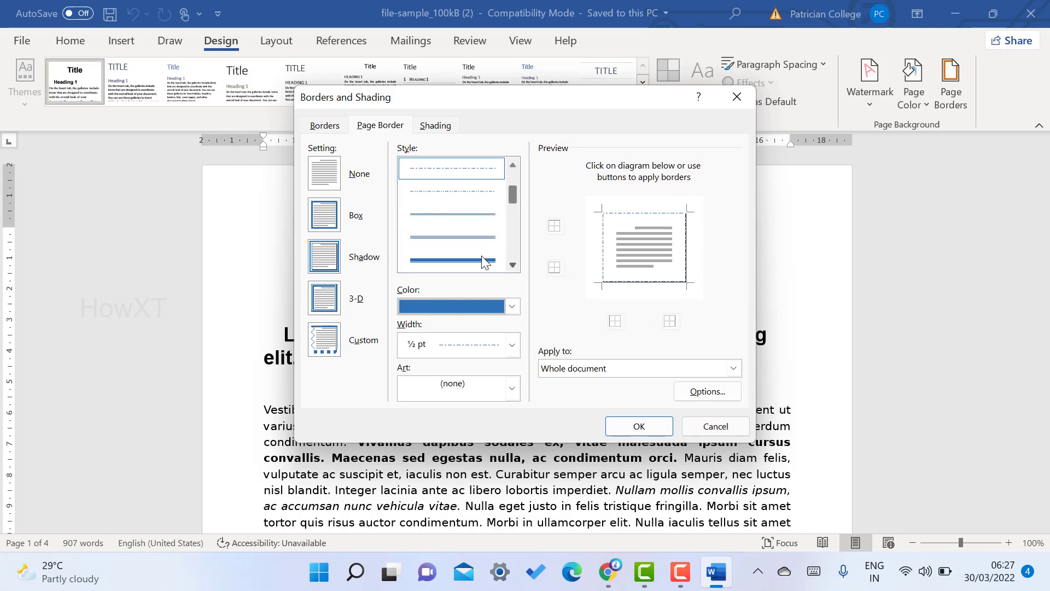
{"action": "left_click", "coordinate": [435, 255]}
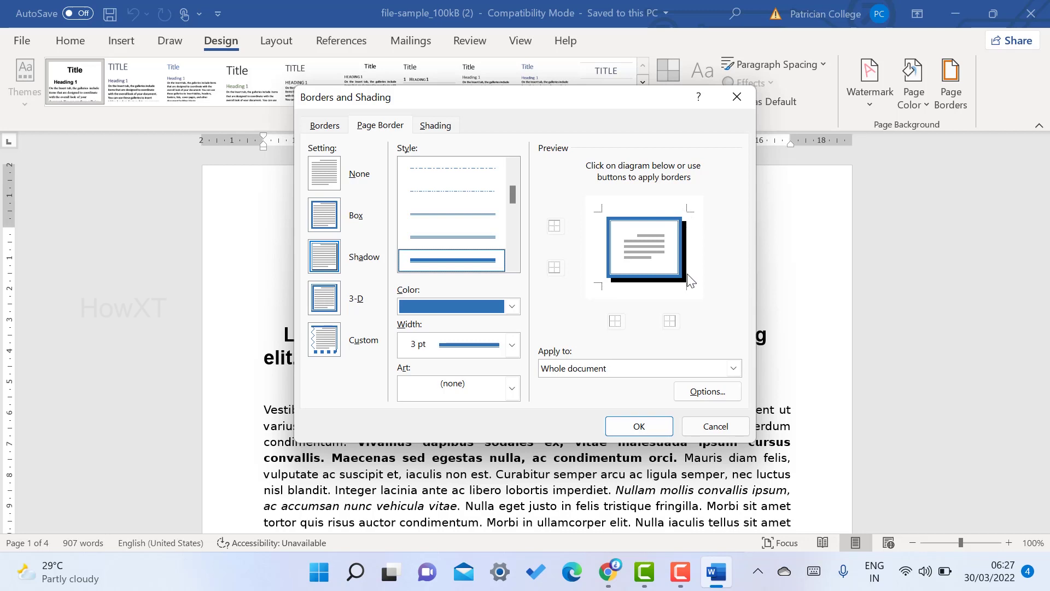
{"action": "left_click", "coordinate": [512, 343]}
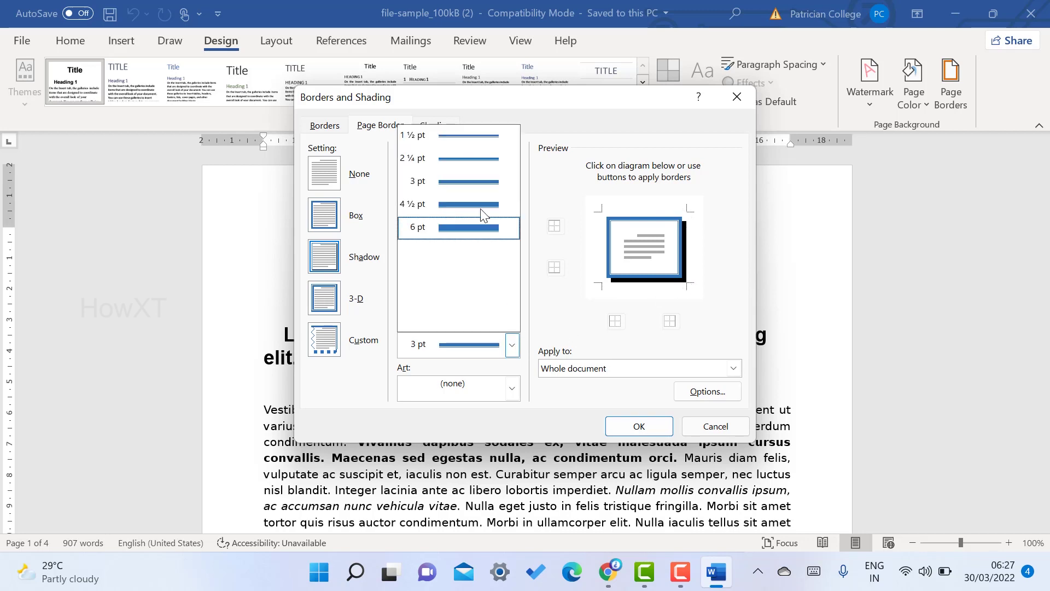
{"action": "left_click", "coordinate": [475, 147]}
{"action": "left_click", "coordinate": [513, 306]}
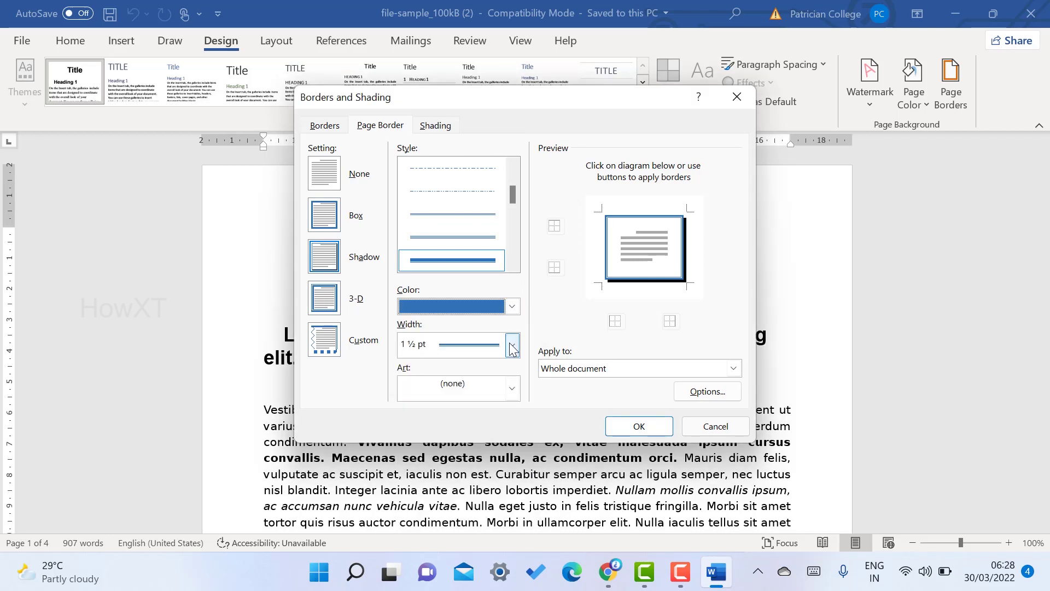
{"action": "left_click", "coordinate": [511, 344]}
{"action": "left_click", "coordinate": [474, 180]}
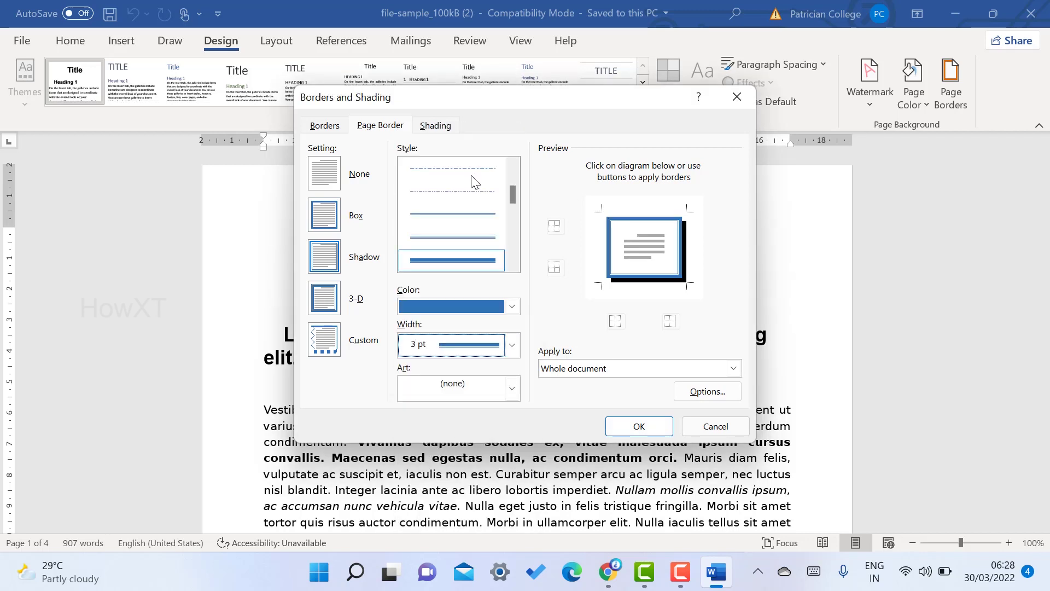
{"action": "left_click", "coordinate": [646, 426]}
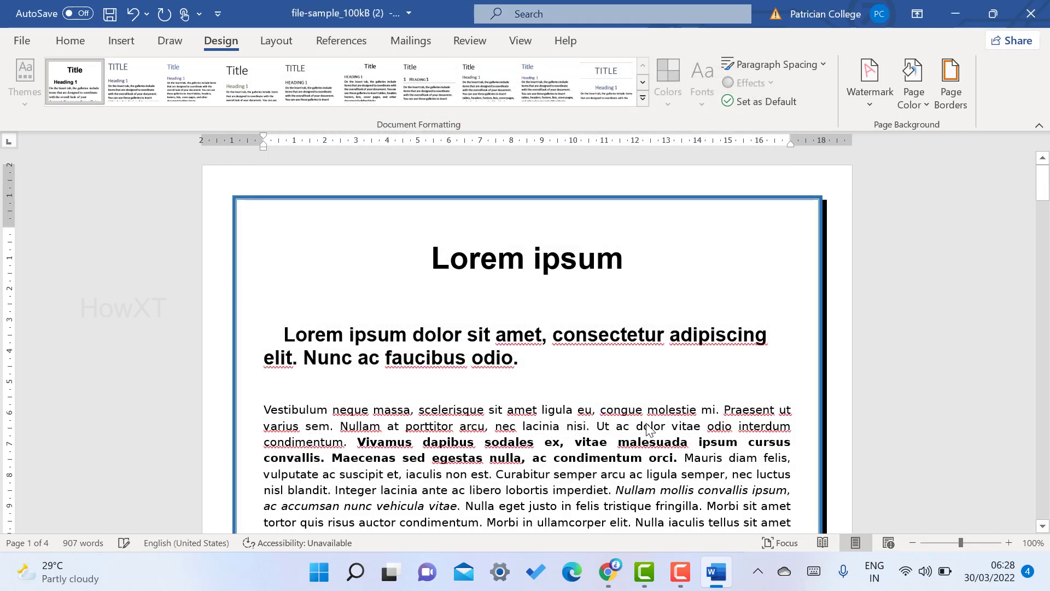
Step: Reapply the page border with Apply to set to This section
{"action": "left_click", "coordinate": [951, 91]}
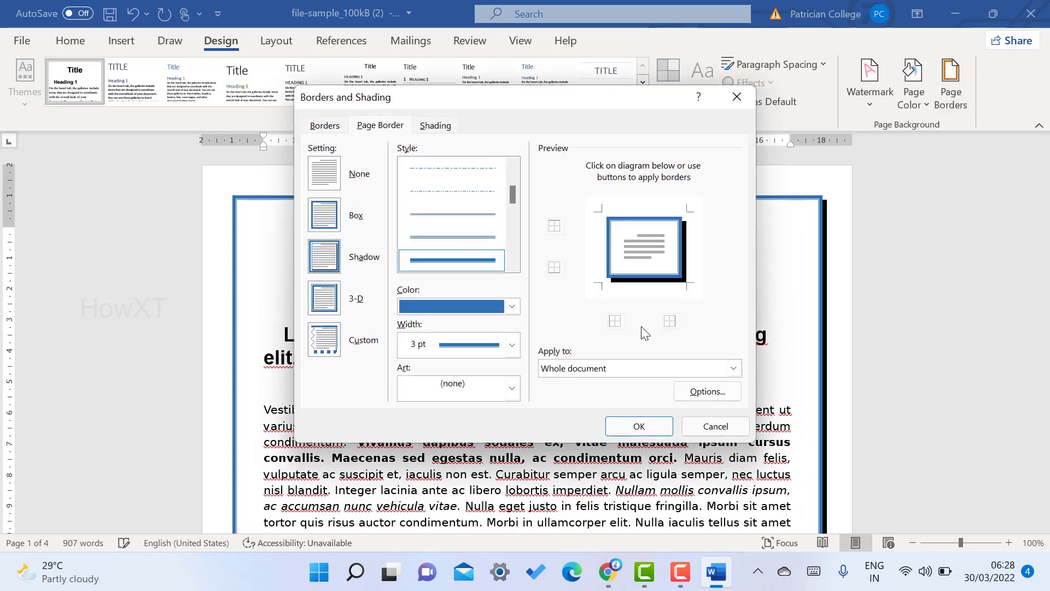
{"action": "left_click", "coordinate": [578, 368]}
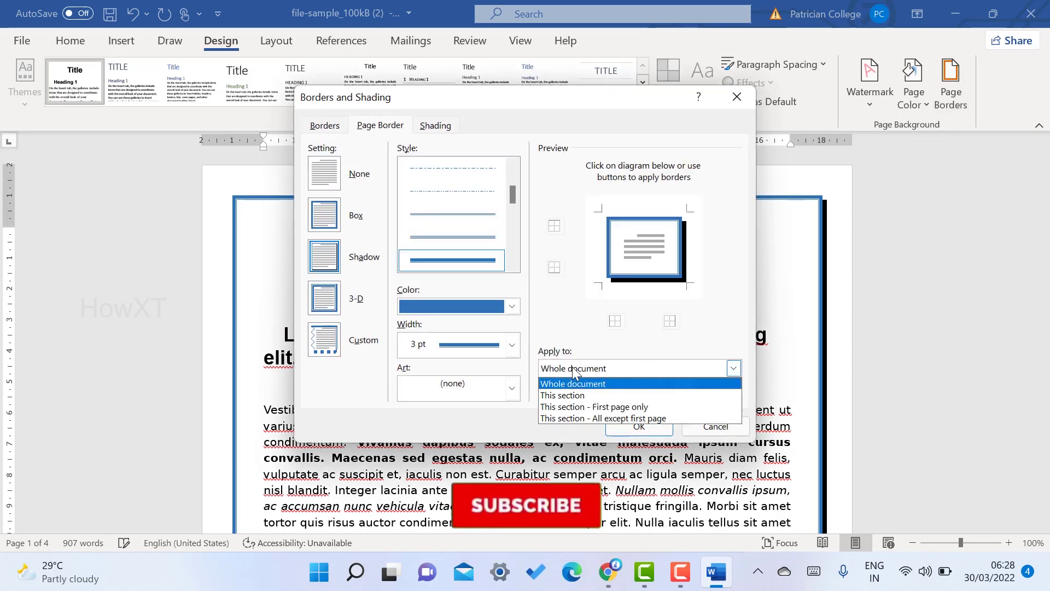
{"action": "left_click", "coordinate": [570, 397]}
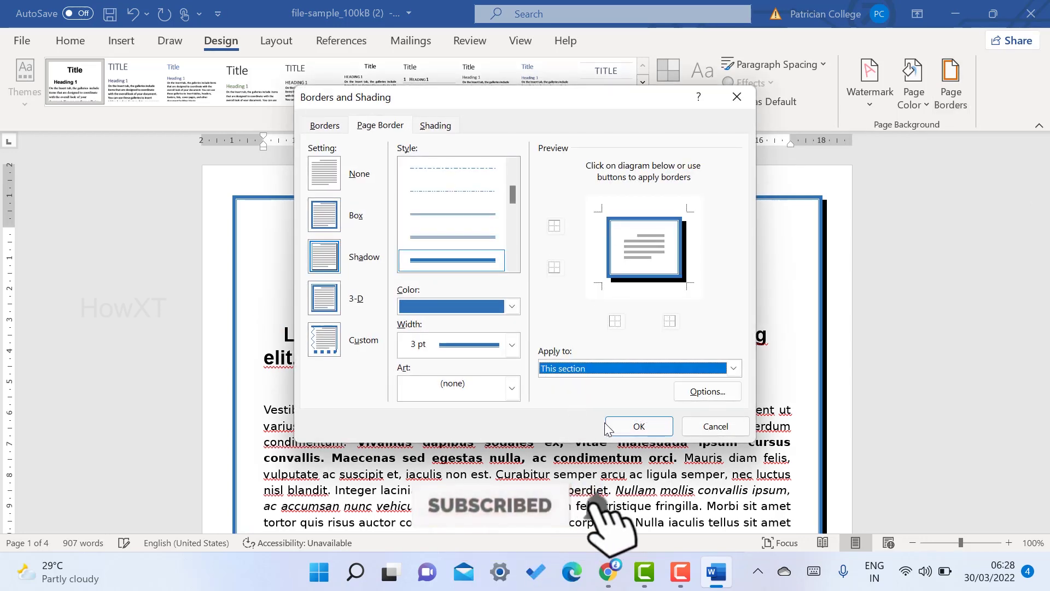
{"action": "left_click", "coordinate": [638, 427]}
{"action": "scroll", "coordinate": [743, 372], "scroll_direction": "down", "scroll_amount": 10}
{"action": "scroll", "coordinate": [742, 372], "scroll_direction": "down", "scroll_amount": 10}
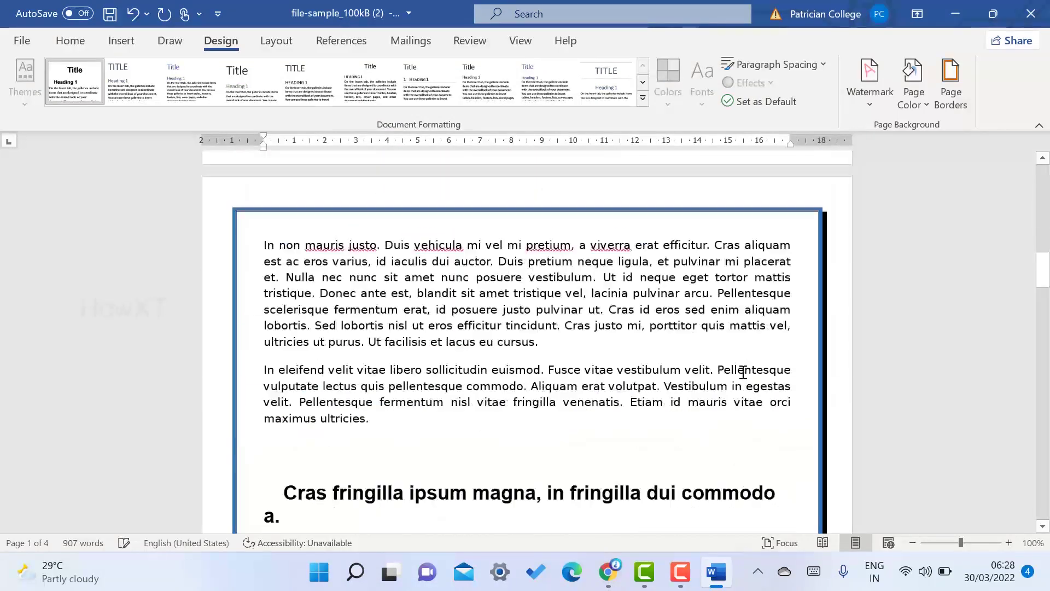
{"action": "scroll", "coordinate": [742, 372], "scroll_direction": "down", "scroll_amount": 3}
{"action": "scroll", "coordinate": [743, 371], "scroll_direction": "up", "scroll_amount": 4}
{"action": "scroll", "coordinate": [742, 372], "scroll_direction": "up", "scroll_amount": 4}
{"action": "scroll", "coordinate": [743, 372], "scroll_direction": "up", "scroll_amount": 3}
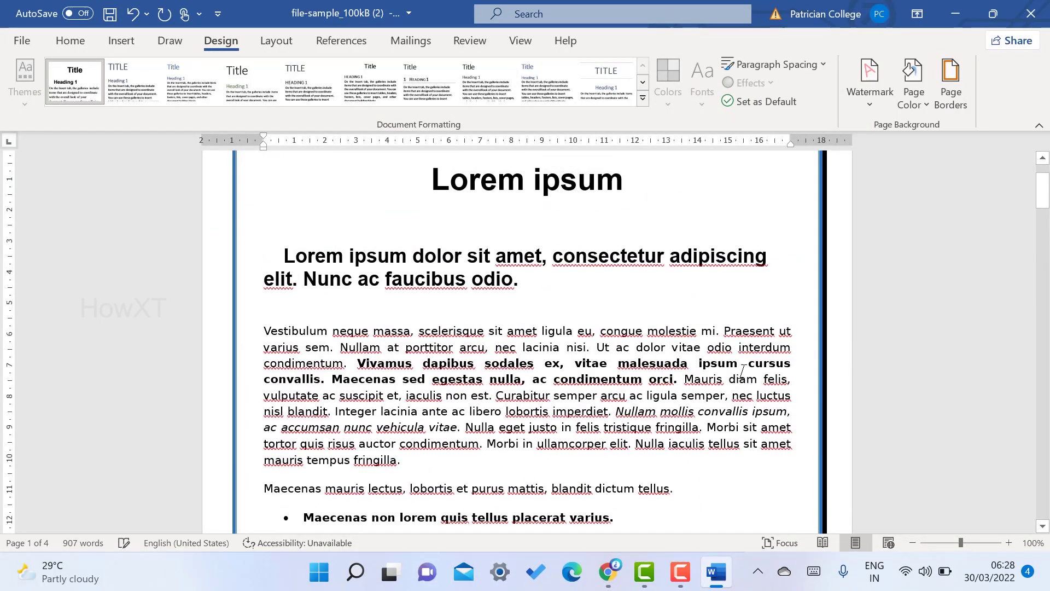
Step: Undo the blue border and limit the page border to the first page only
{"action": "key", "text": "ctrl+z"}
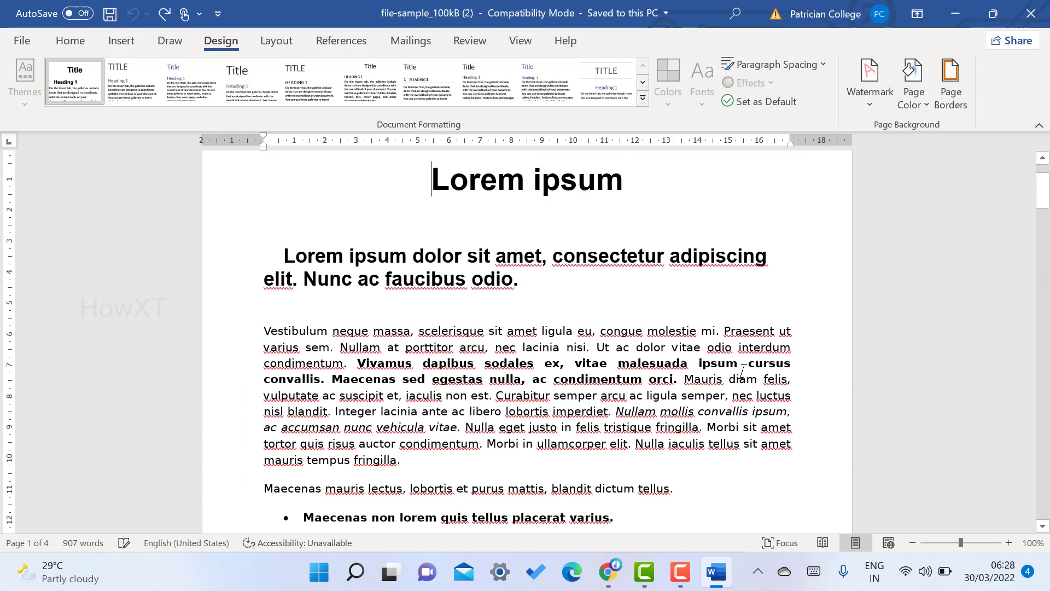
{"action": "scroll", "coordinate": [743, 372], "scroll_direction": "up", "scroll_amount": 1}
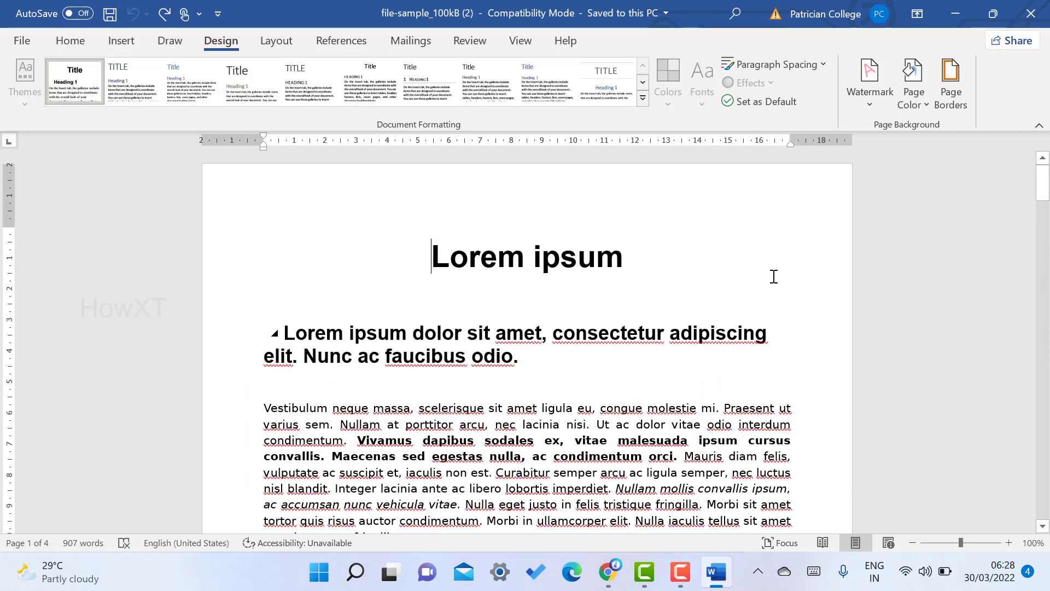
{"action": "left_click", "coordinate": [953, 83]}
{"action": "left_click", "coordinate": [629, 370]}
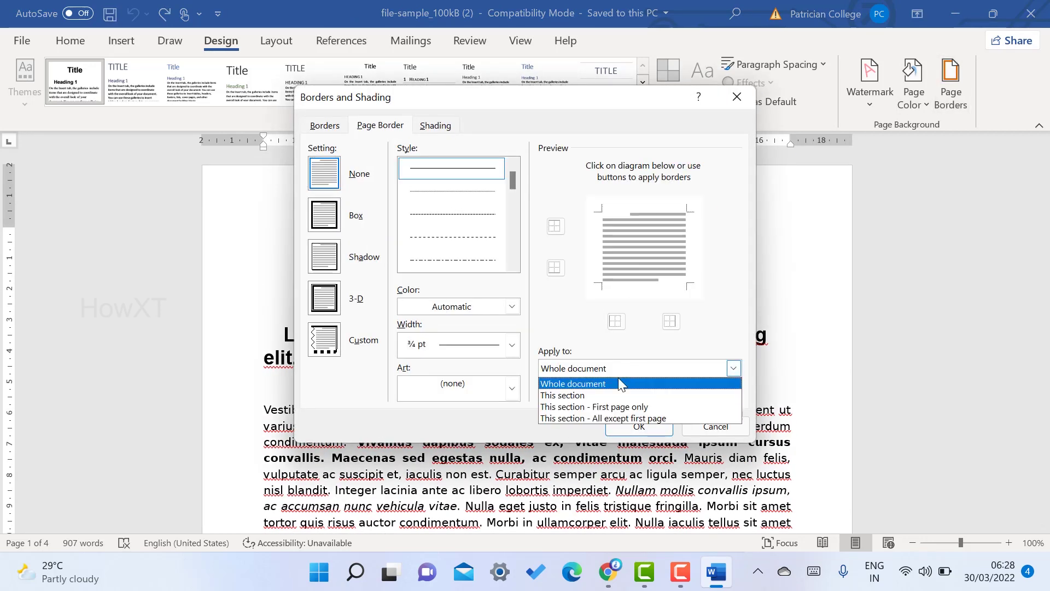
{"action": "left_click", "coordinate": [654, 407]}
Step: Apply an orange dash-dot box border to the first page
{"action": "left_click", "coordinate": [428, 240]}
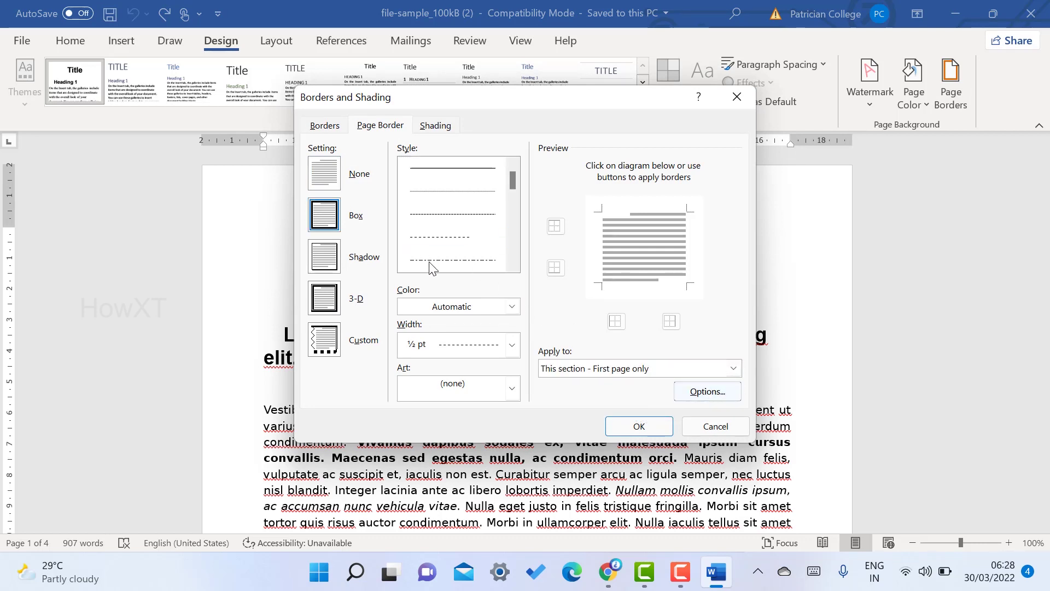
{"action": "left_click", "coordinate": [430, 263]}
{"action": "left_click", "coordinate": [511, 307]}
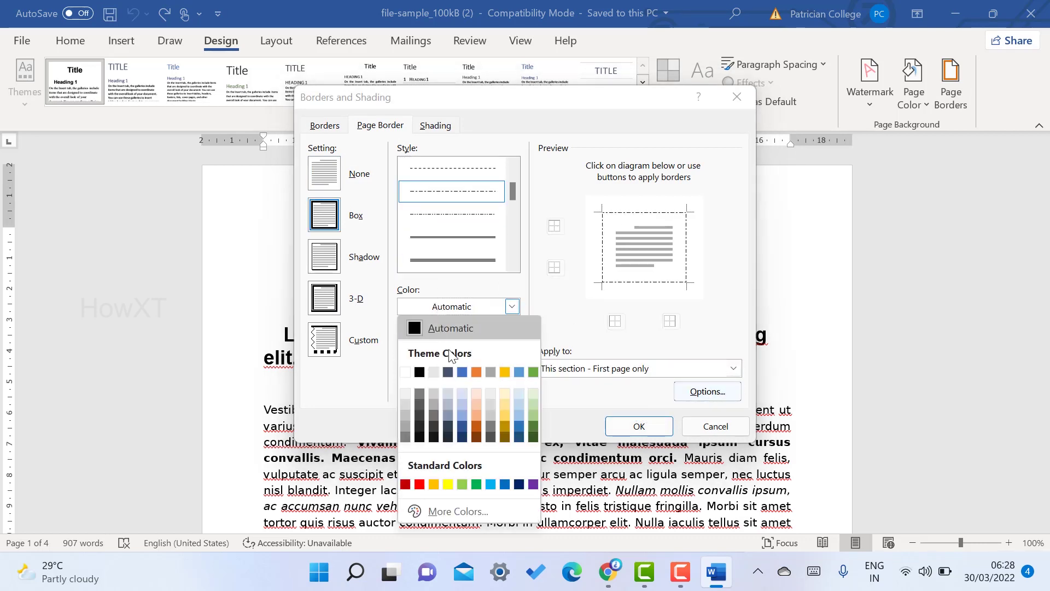
{"action": "left_click", "coordinate": [475, 371]}
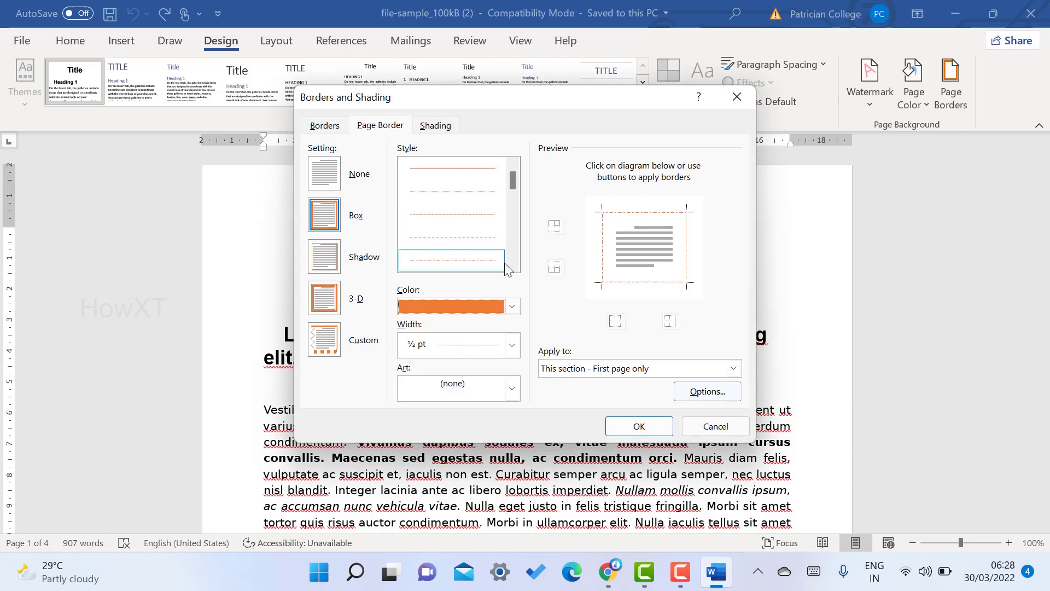
{"action": "left_click", "coordinate": [636, 427]}
{"action": "scroll", "coordinate": [726, 409], "scroll_direction": "down", "scroll_amount": 3}
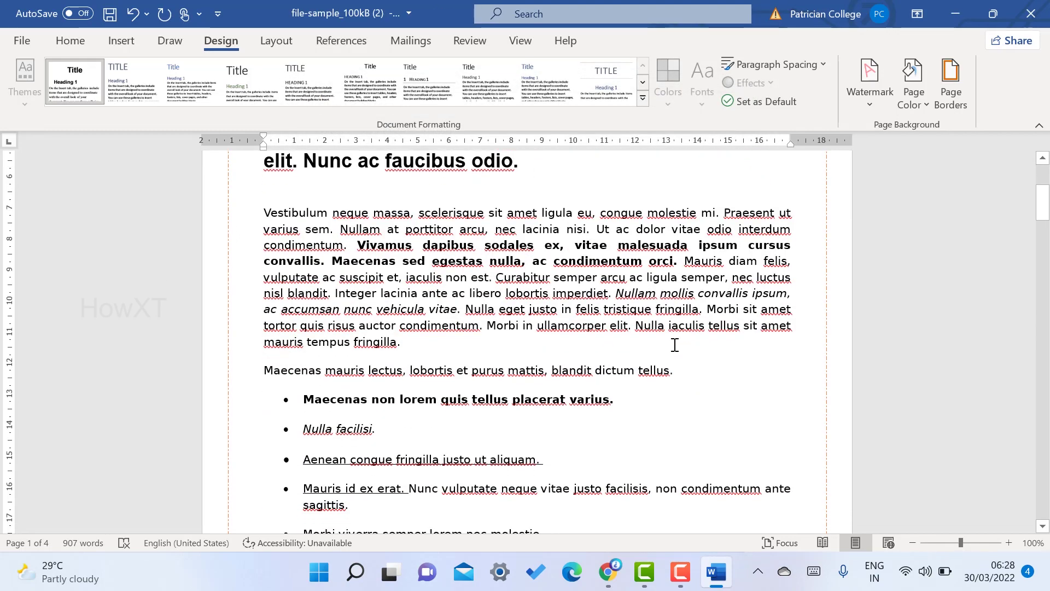
{"action": "scroll", "coordinate": [673, 345], "scroll_direction": "down", "scroll_amount": 10}
{"action": "scroll", "coordinate": [672, 344], "scroll_direction": "down", "scroll_amount": 4}
{"action": "scroll", "coordinate": [799, 279], "scroll_direction": "up", "scroll_amount": 3}
{"action": "scroll", "coordinate": [660, 331], "scroll_direction": "up", "scroll_amount": 5}
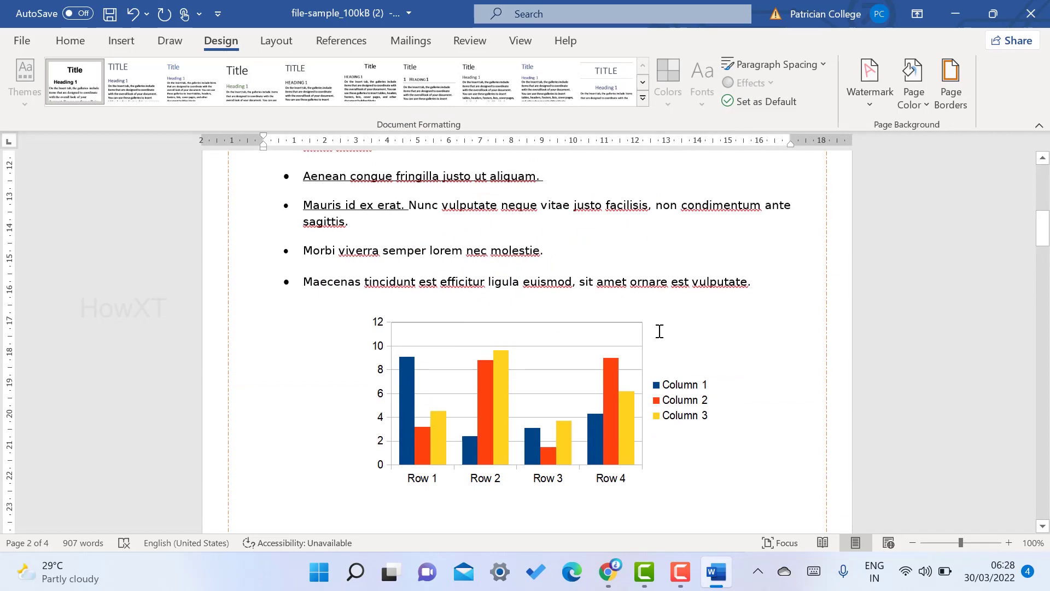
{"action": "scroll", "coordinate": [648, 328], "scroll_direction": "up", "scroll_amount": 5}
{"action": "scroll", "coordinate": [373, 244], "scroll_direction": "up", "scroll_amount": 4}
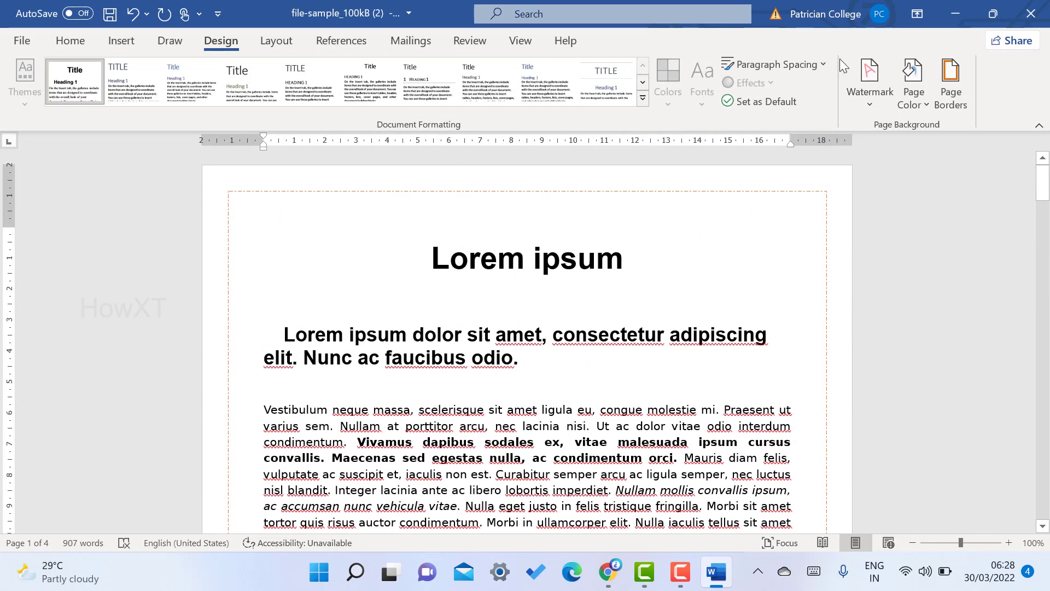
Step: Apply the green tree art border to the first page only
{"action": "left_click", "coordinate": [952, 77]}
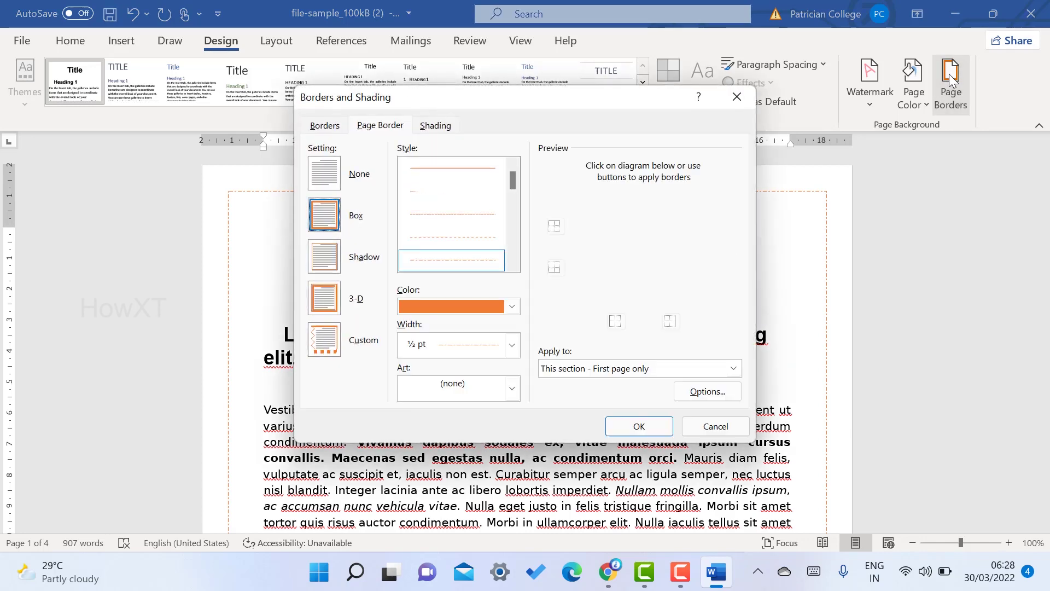
{"action": "left_click", "coordinate": [444, 391]}
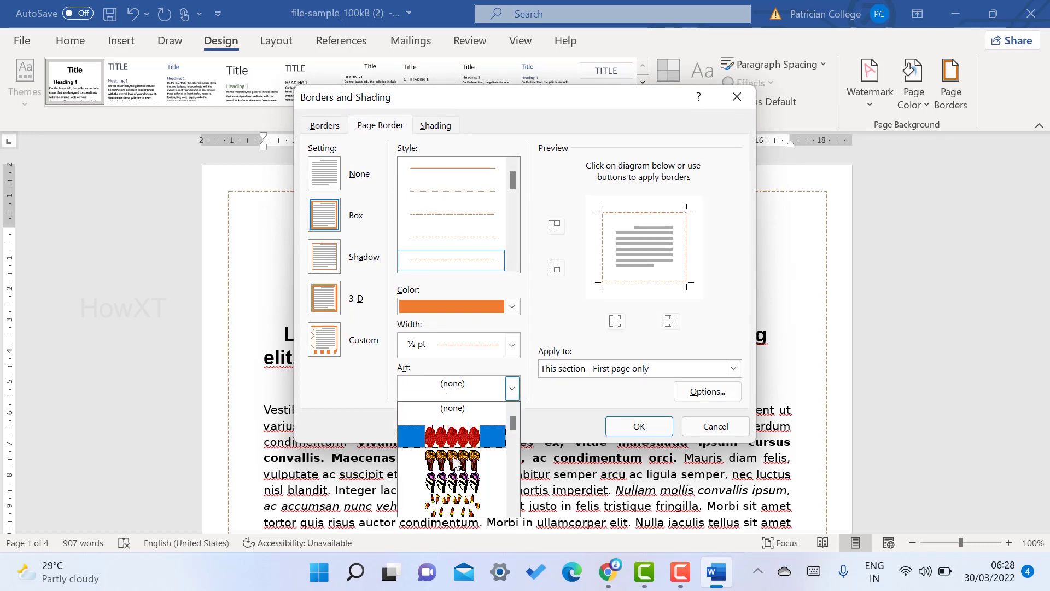
{"action": "scroll", "coordinate": [456, 476], "scroll_direction": "down", "scroll_amount": 2}
{"action": "scroll", "coordinate": [454, 484], "scroll_direction": "down", "scroll_amount": 2}
{"action": "scroll", "coordinate": [454, 489], "scroll_direction": "down", "scroll_amount": 2}
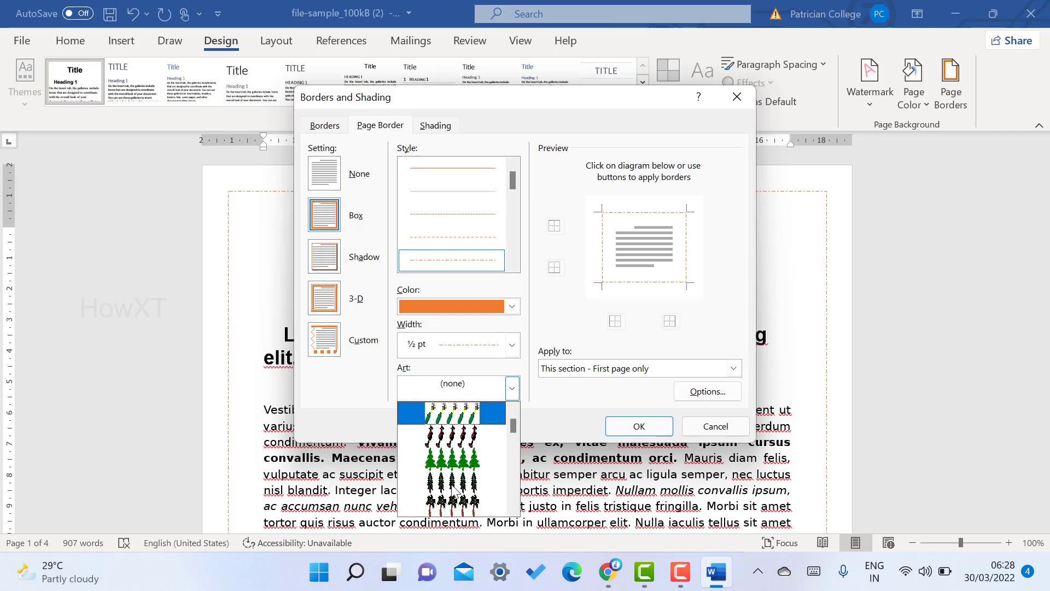
{"action": "scroll", "coordinate": [454, 492], "scroll_direction": "down", "scroll_amount": 1}
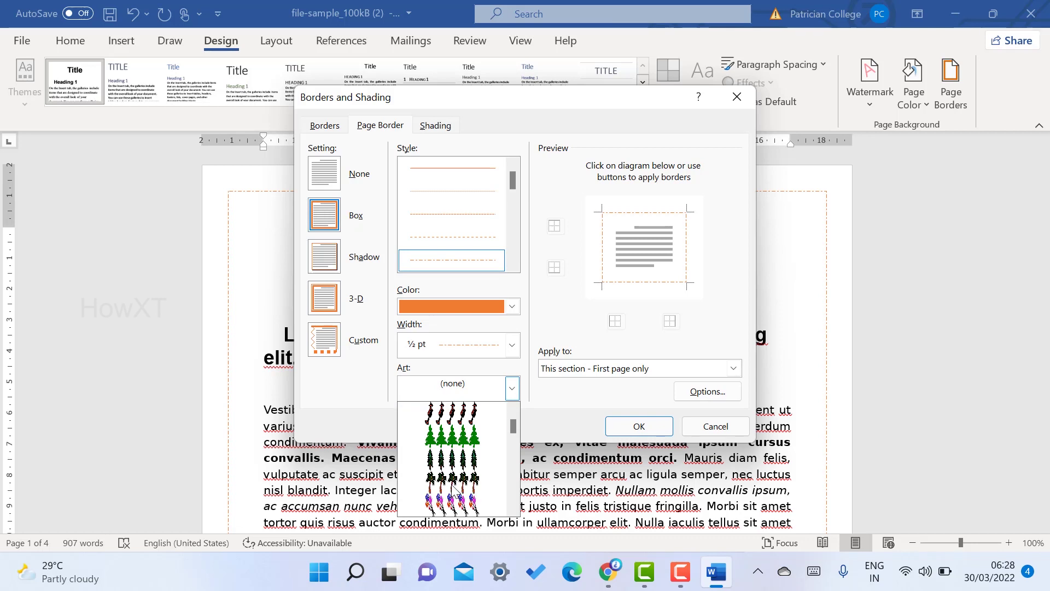
{"action": "left_click", "coordinate": [460, 446]}
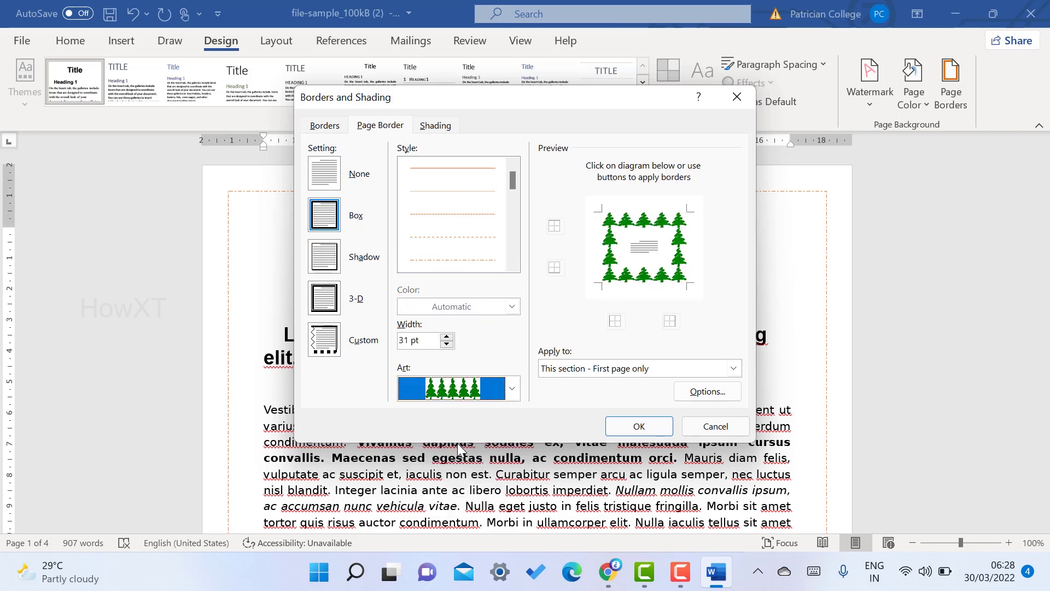
{"action": "left_click", "coordinate": [638, 427]}
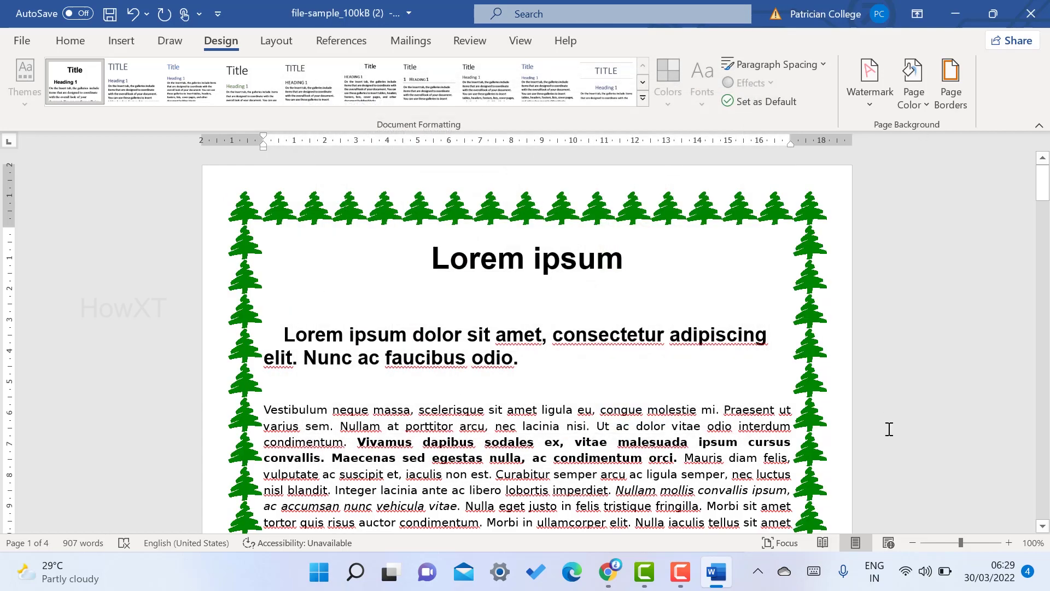
{"action": "scroll", "coordinate": [607, 241], "scroll_direction": "down", "scroll_amount": 5}
{"action": "scroll", "coordinate": [611, 246], "scroll_direction": "down", "scroll_amount": 5}
{"action": "scroll", "coordinate": [616, 254], "scroll_direction": "down", "scroll_amount": 4}
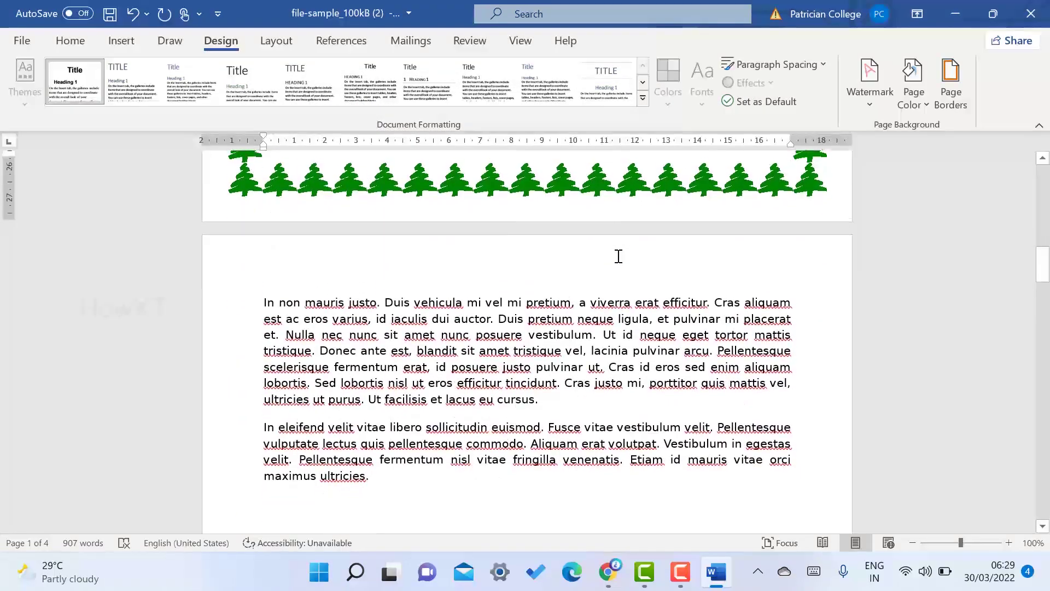
{"action": "scroll", "coordinate": [618, 257], "scroll_direction": "up", "scroll_amount": 5}
{"action": "scroll", "coordinate": [618, 256], "scroll_direction": "up", "scroll_amount": 5}
{"action": "scroll", "coordinate": [617, 257], "scroll_direction": "up", "scroll_amount": 5}
{"action": "scroll", "coordinate": [617, 256], "scroll_direction": "up", "scroll_amount": 2}
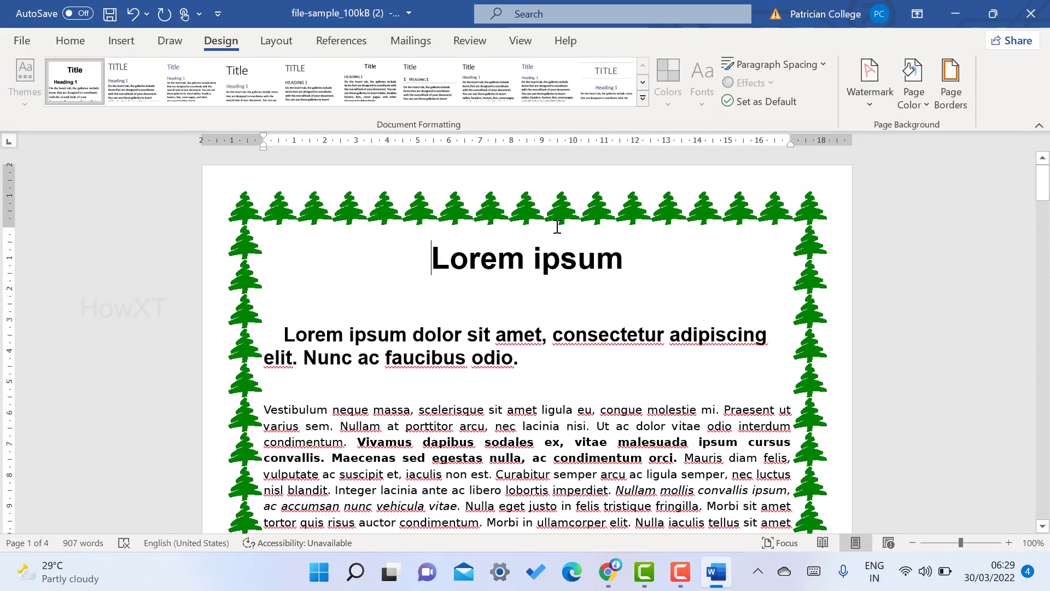
Step: Apply the butterfly art border to the whole document
{"action": "left_click", "coordinate": [950, 86]}
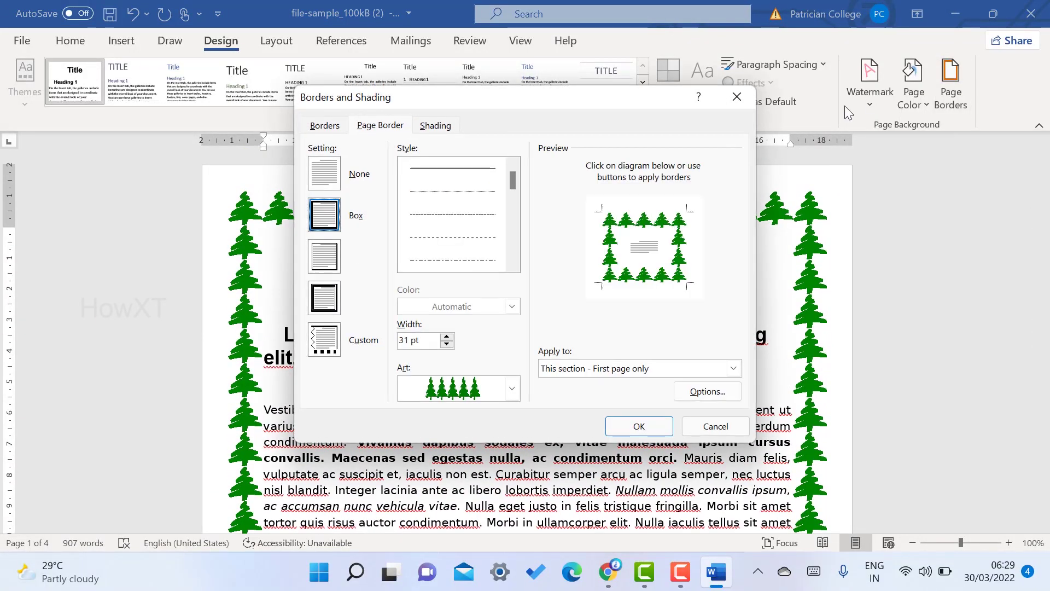
{"action": "left_click", "coordinate": [644, 368]}
{"action": "left_click", "coordinate": [586, 387]}
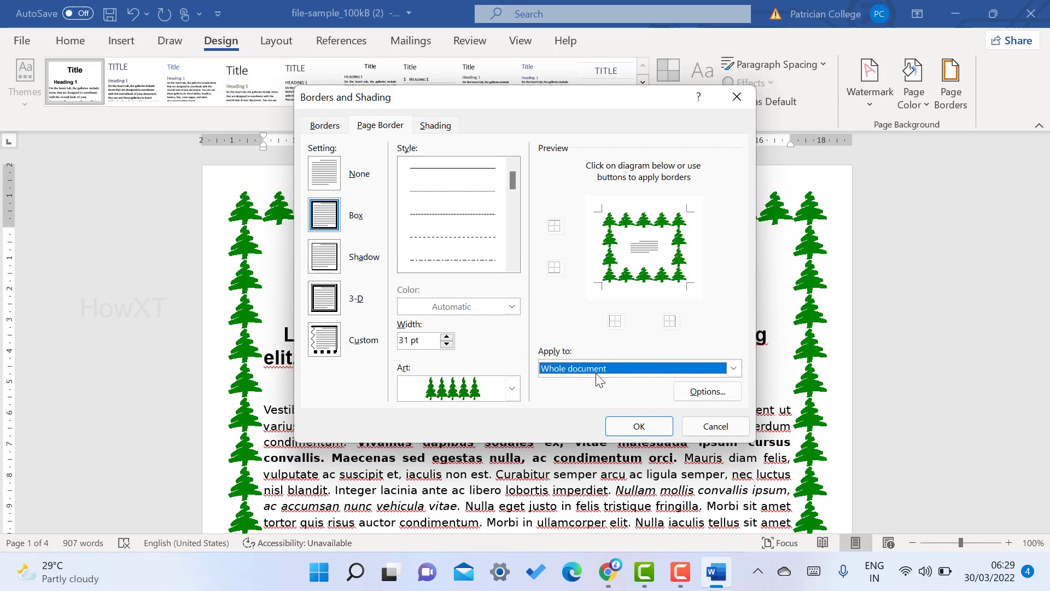
{"action": "left_click", "coordinate": [512, 388]}
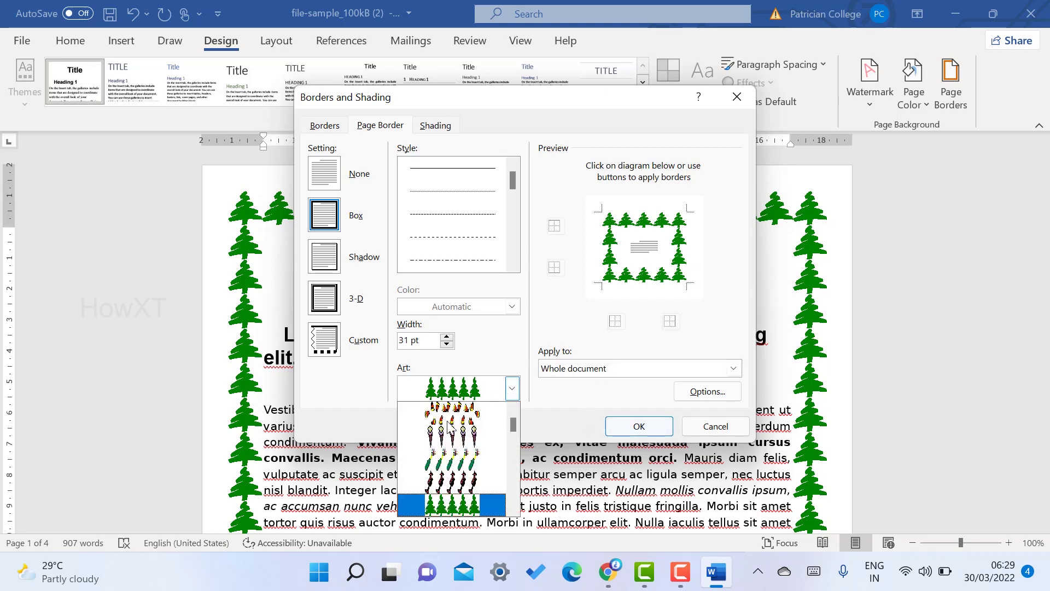
{"action": "scroll", "coordinate": [458, 494], "scroll_direction": "down", "scroll_amount": 2}
{"action": "scroll", "coordinate": [457, 494], "scroll_direction": "down", "scroll_amount": 1}
{"action": "scroll", "coordinate": [458, 494], "scroll_direction": "down", "scroll_amount": 1}
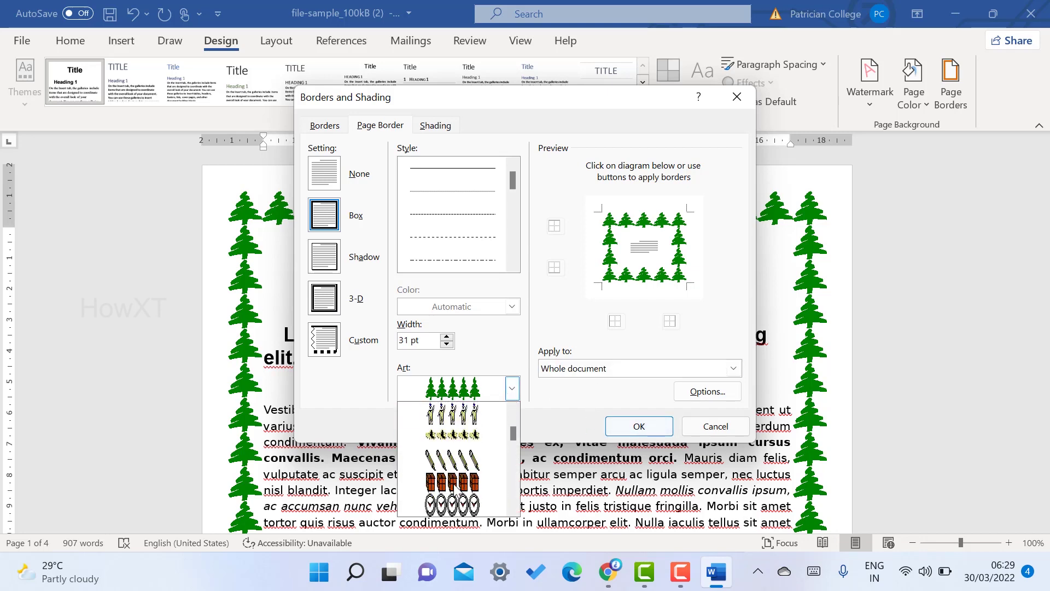
{"action": "scroll", "coordinate": [458, 492], "scroll_direction": "down", "scroll_amount": 2}
{"action": "scroll", "coordinate": [460, 491], "scroll_direction": "down", "scroll_amount": 2}
{"action": "scroll", "coordinate": [461, 467], "scroll_direction": "down", "scroll_amount": 2}
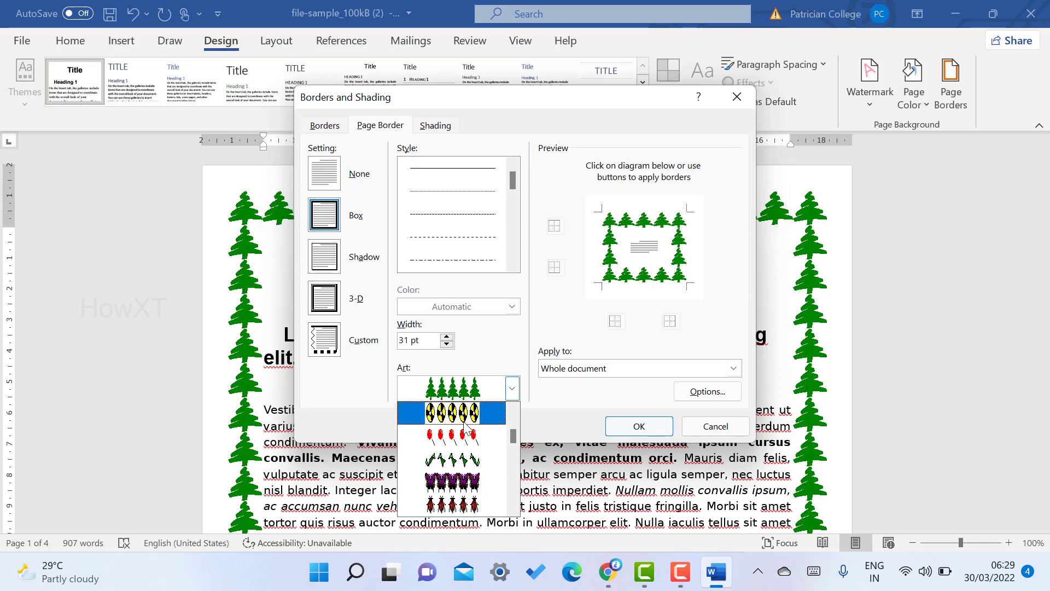
{"action": "left_click", "coordinate": [451, 482]}
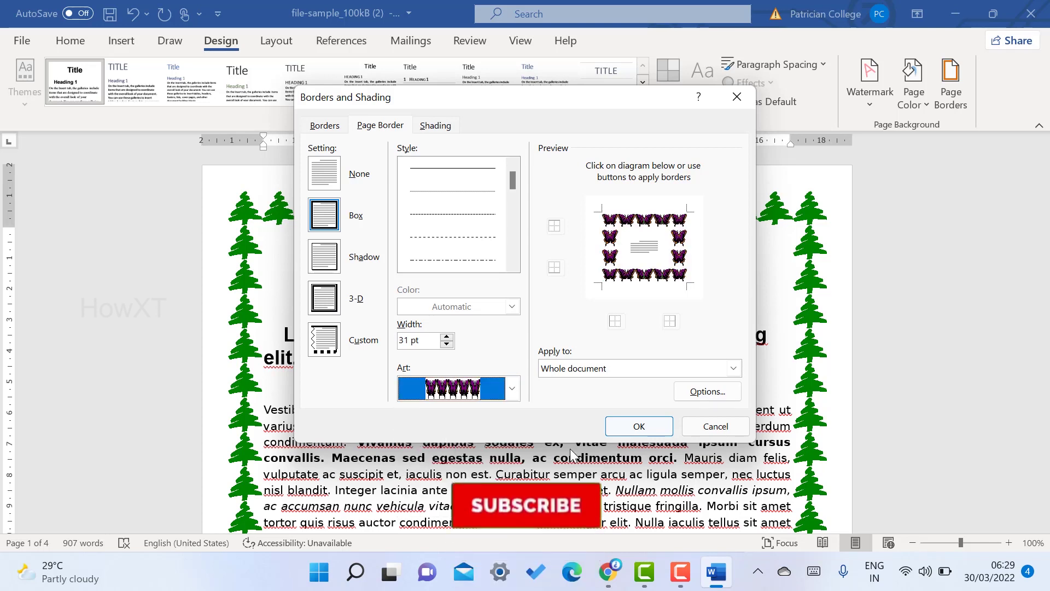
{"action": "key", "text": "Return"}
{"action": "scroll", "coordinate": [345, 355], "scroll_direction": "down", "scroll_amount": 3}
{"action": "scroll", "coordinate": [492, 353], "scroll_direction": "down", "scroll_amount": 5}
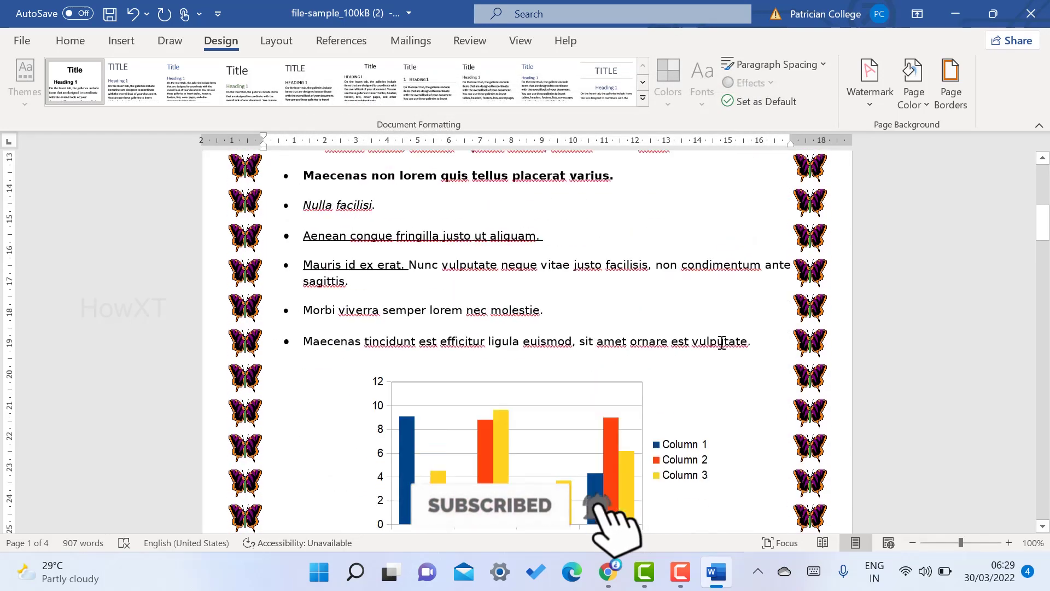
{"action": "scroll", "coordinate": [615, 353], "scroll_direction": "down", "scroll_amount": 5}
{"action": "scroll", "coordinate": [722, 352], "scroll_direction": "down", "scroll_amount": 5}
{"action": "scroll", "coordinate": [722, 352], "scroll_direction": "down", "scroll_amount": 1}
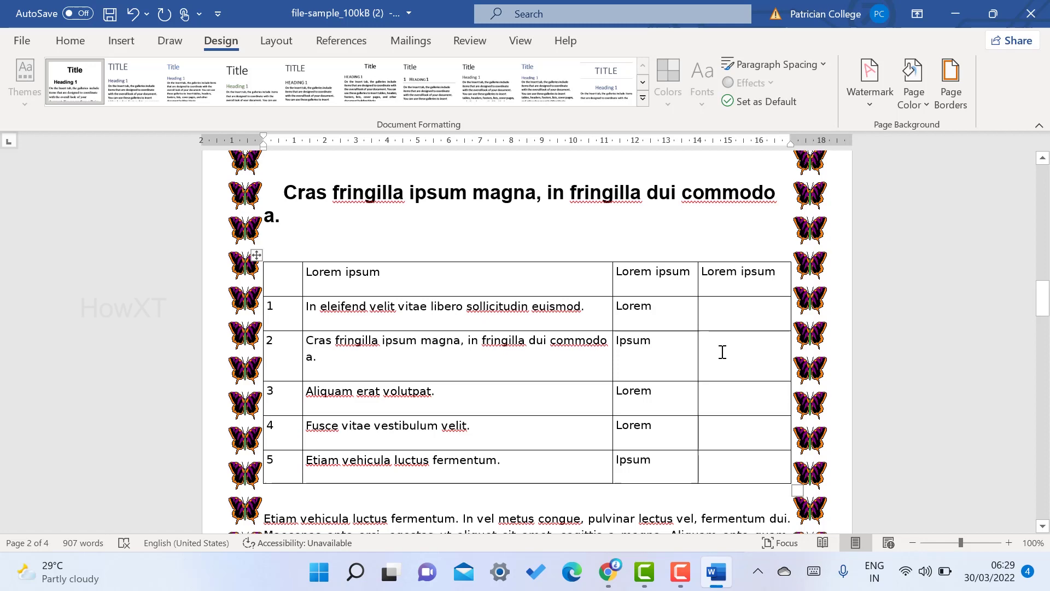
Step: Swap the art for a solid ½ pt grey-blue line border on all pages
{"action": "left_click", "coordinate": [951, 91]}
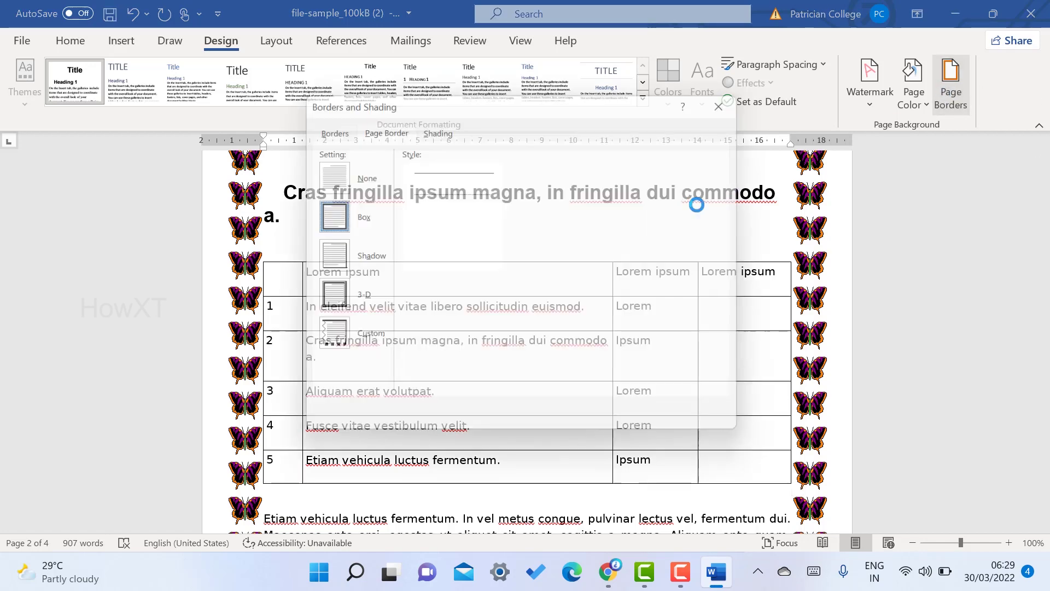
{"action": "left_click", "coordinate": [329, 261]}
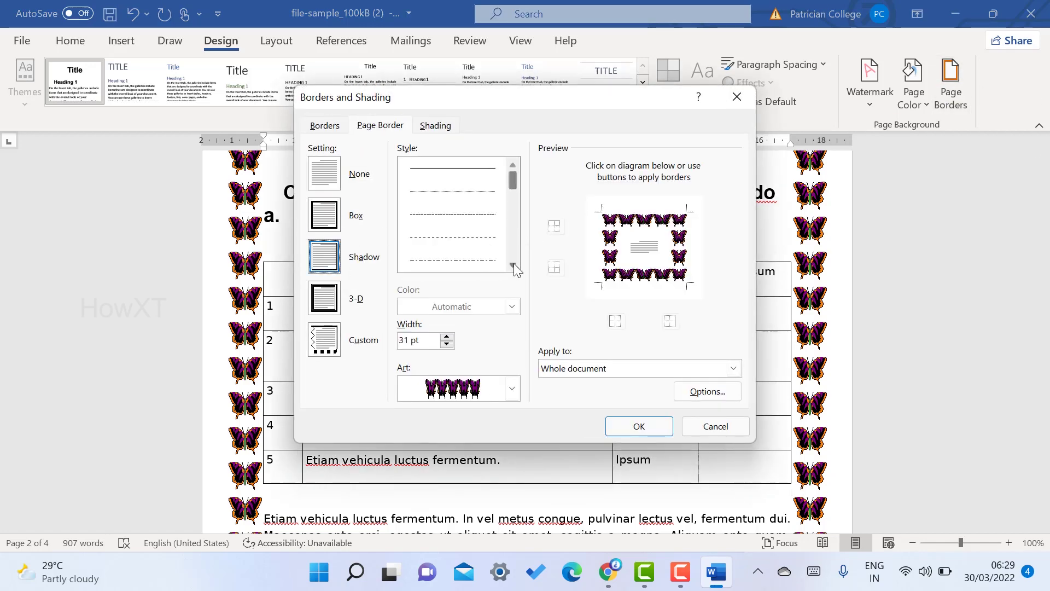
{"action": "left_click", "coordinate": [514, 264]}
{"action": "left_click", "coordinate": [460, 259]}
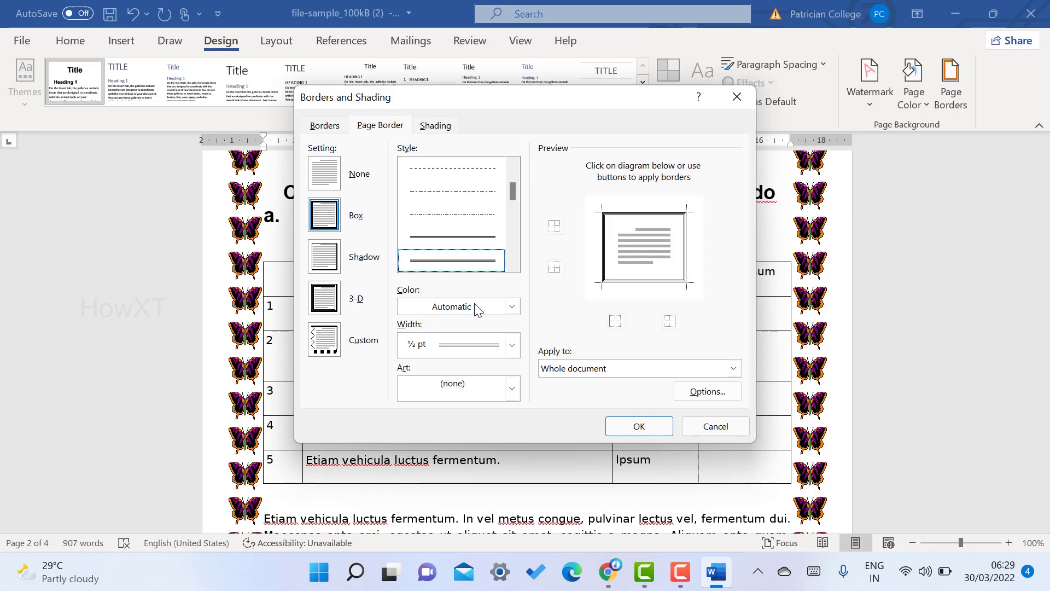
{"action": "left_click", "coordinate": [490, 346]}
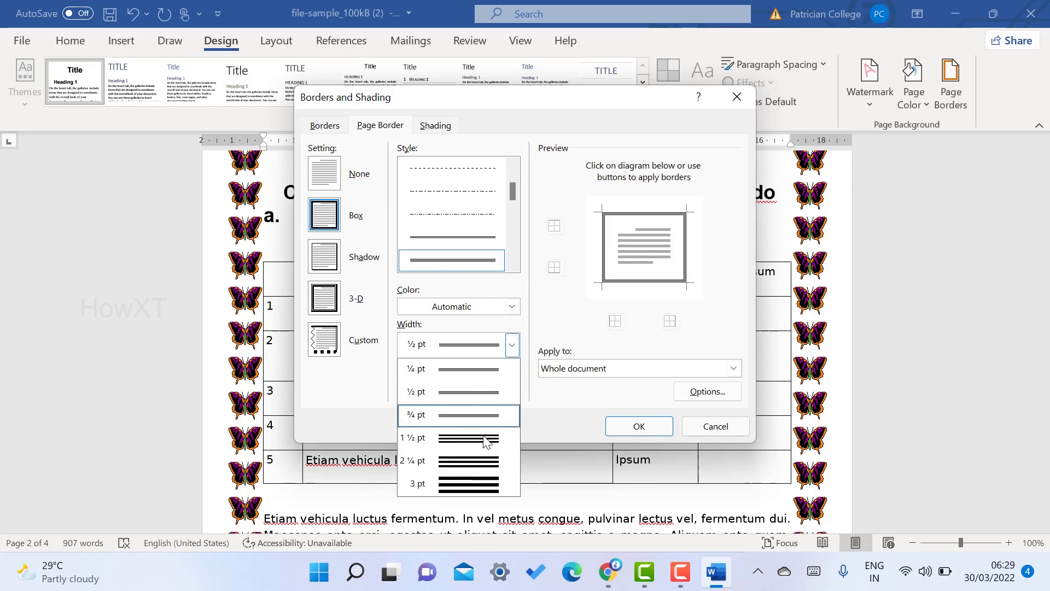
{"action": "left_click", "coordinate": [486, 443]}
{"action": "left_click", "coordinate": [492, 344]}
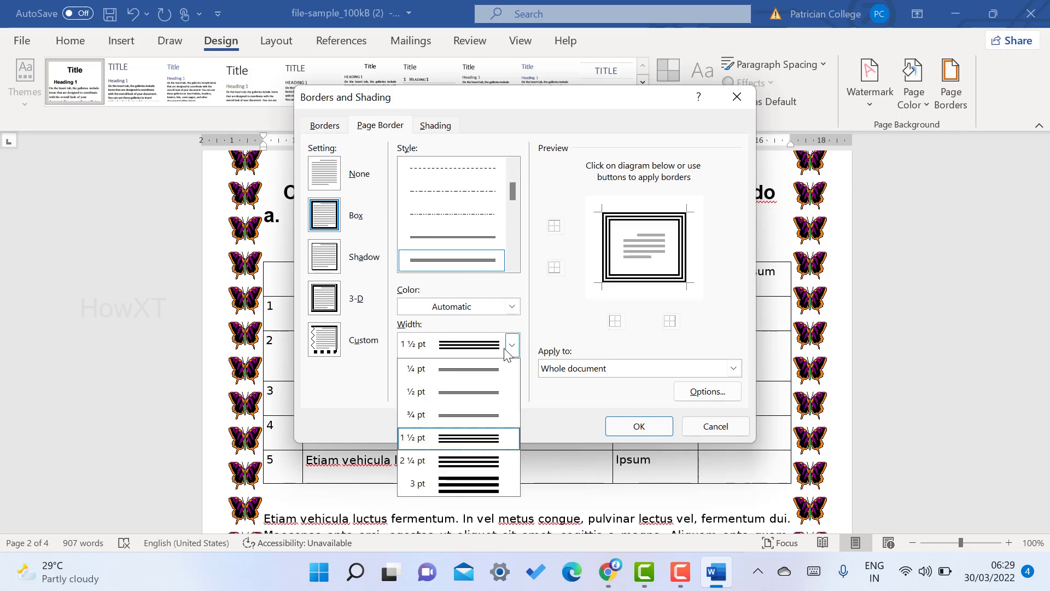
{"action": "left_click", "coordinate": [478, 371]}
{"action": "left_click", "coordinate": [479, 307]}
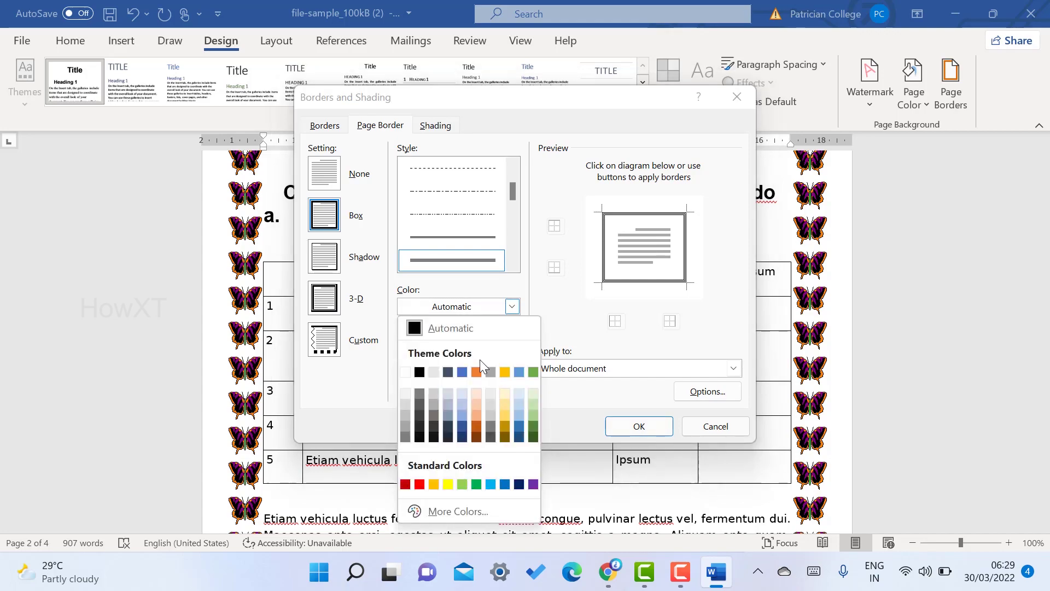
{"action": "left_click", "coordinate": [465, 432]}
{"action": "left_click", "coordinate": [639, 425]}
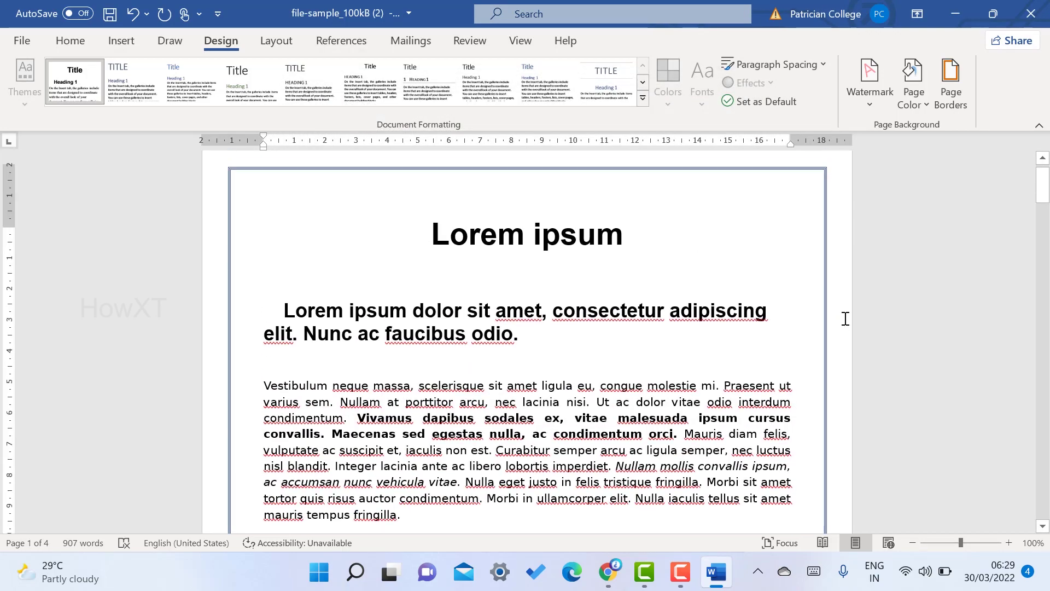
{"action": "scroll", "coordinate": [845, 318], "scroll_direction": "down", "scroll_amount": 5}
{"action": "scroll", "coordinate": [845, 319], "scroll_direction": "down", "scroll_amount": 5}
{"action": "scroll", "coordinate": [846, 319], "scroll_direction": "down", "scroll_amount": 5}
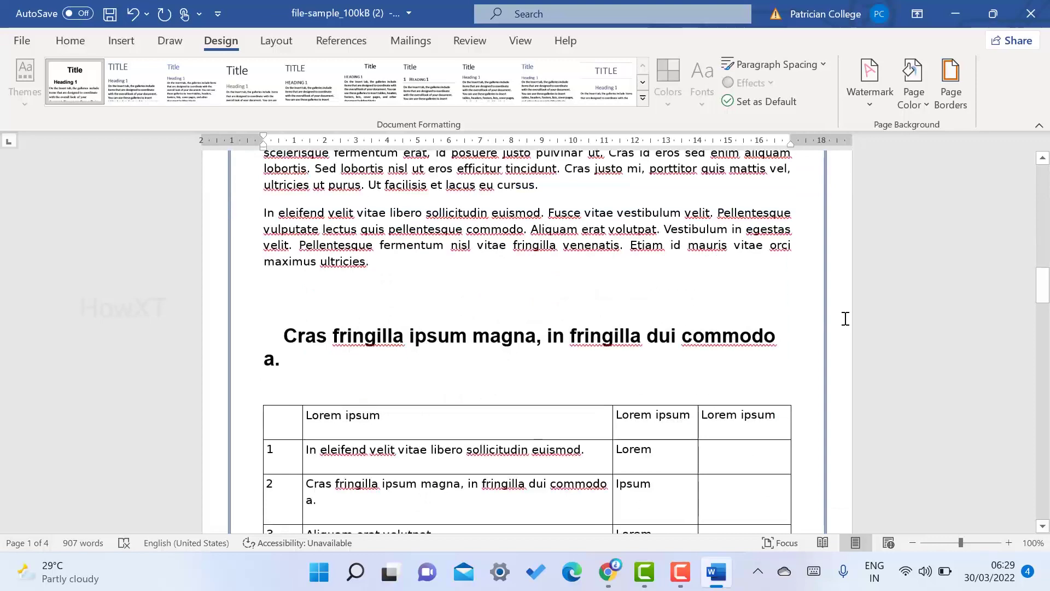
{"action": "scroll", "coordinate": [845, 319], "scroll_direction": "down", "scroll_amount": 5}
{"action": "scroll", "coordinate": [845, 319], "scroll_direction": "down", "scroll_amount": 5}
{"action": "scroll", "coordinate": [846, 318], "scroll_direction": "down", "scroll_amount": 4}
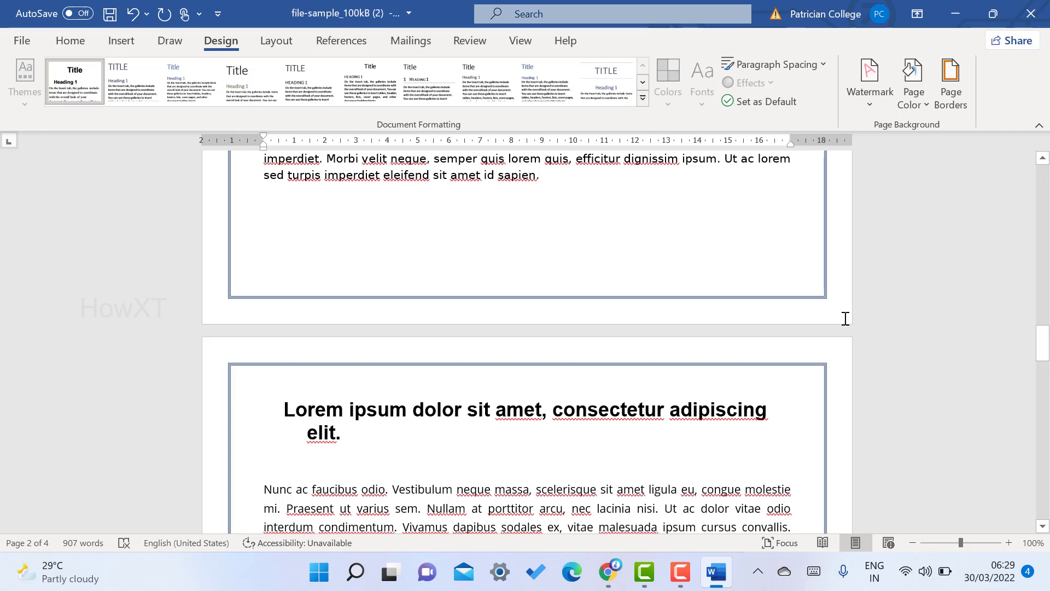
{"action": "scroll", "coordinate": [845, 318], "scroll_direction": "up", "scroll_amount": 1}
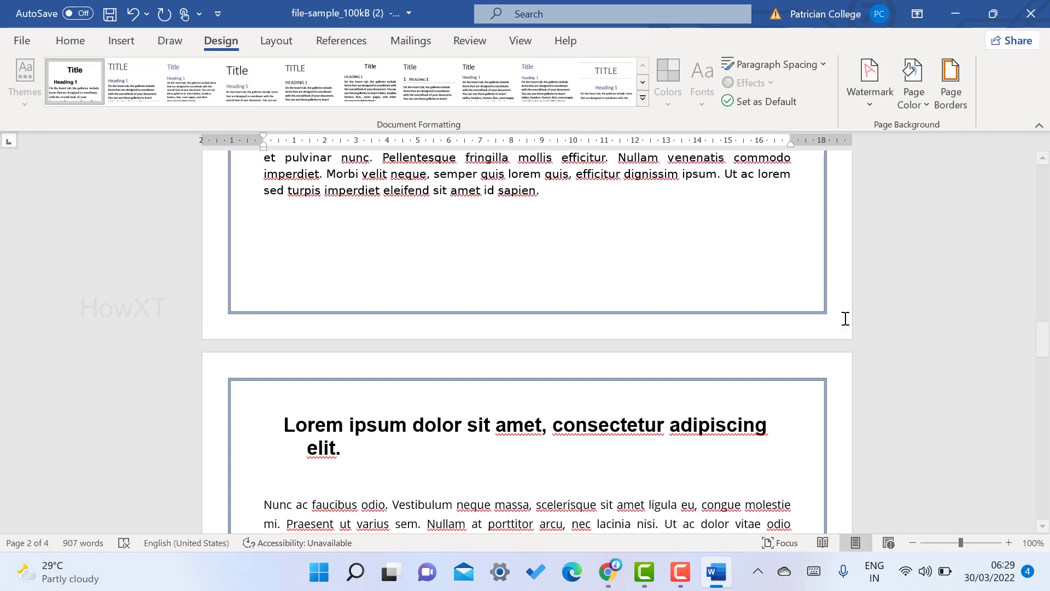
{"action": "scroll", "coordinate": [845, 318], "scroll_direction": "up", "scroll_amount": 5}
{"action": "scroll", "coordinate": [845, 319], "scroll_direction": "up", "scroll_amount": 5}
{"action": "scroll", "coordinate": [845, 318], "scroll_direction": "up", "scroll_amount": 4}
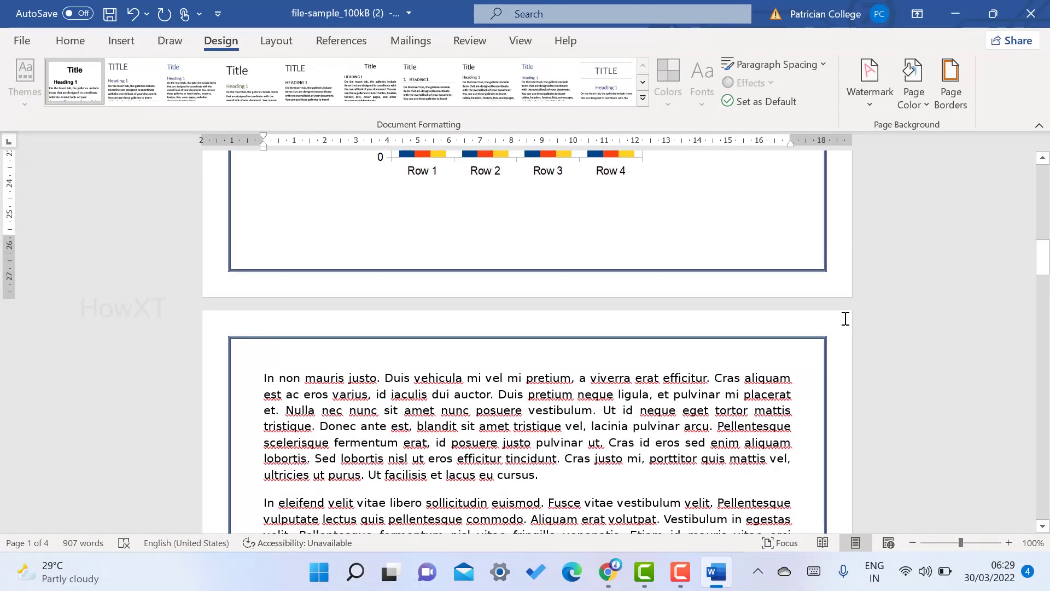